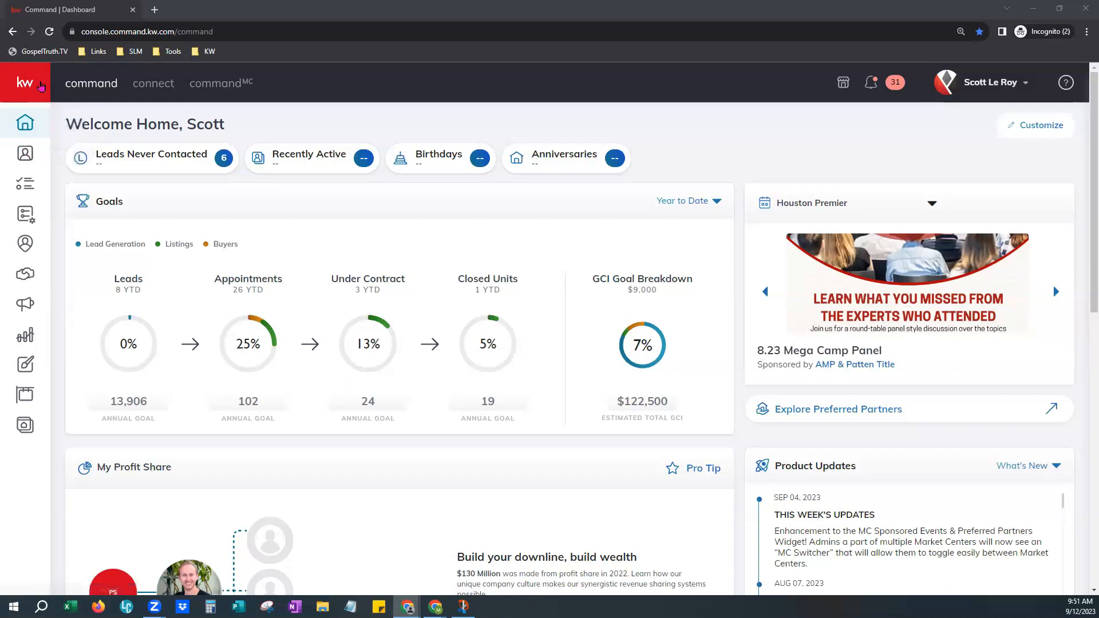
Open the Contacts page and clear the text from the contact search box.
{"action": "left_click", "coordinate": [34, 86]}
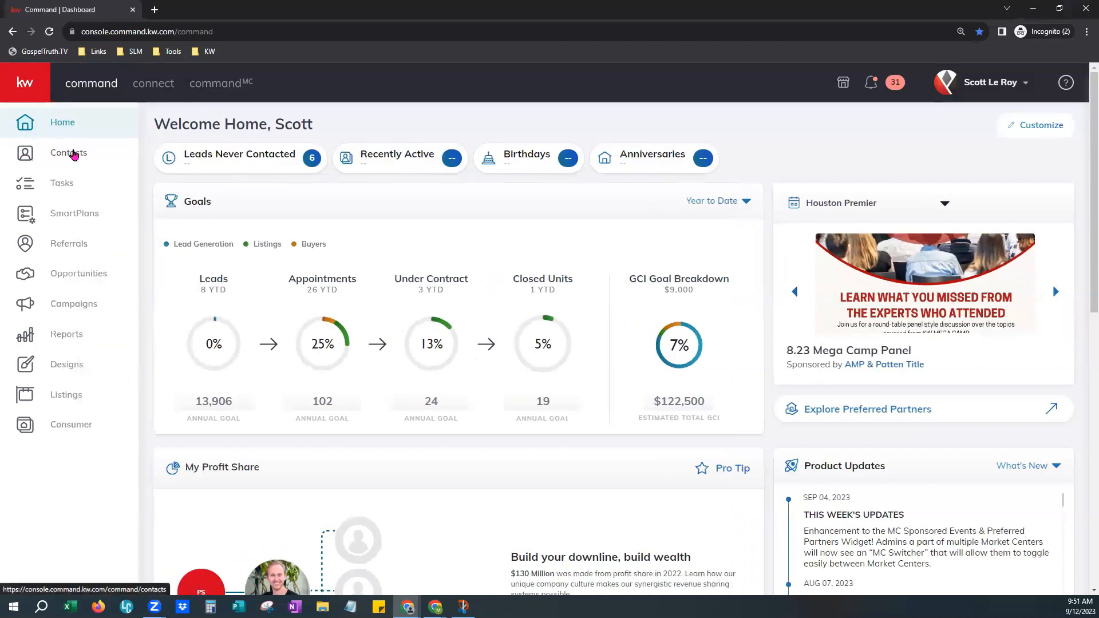
{"action": "left_click", "coordinate": [74, 153]}
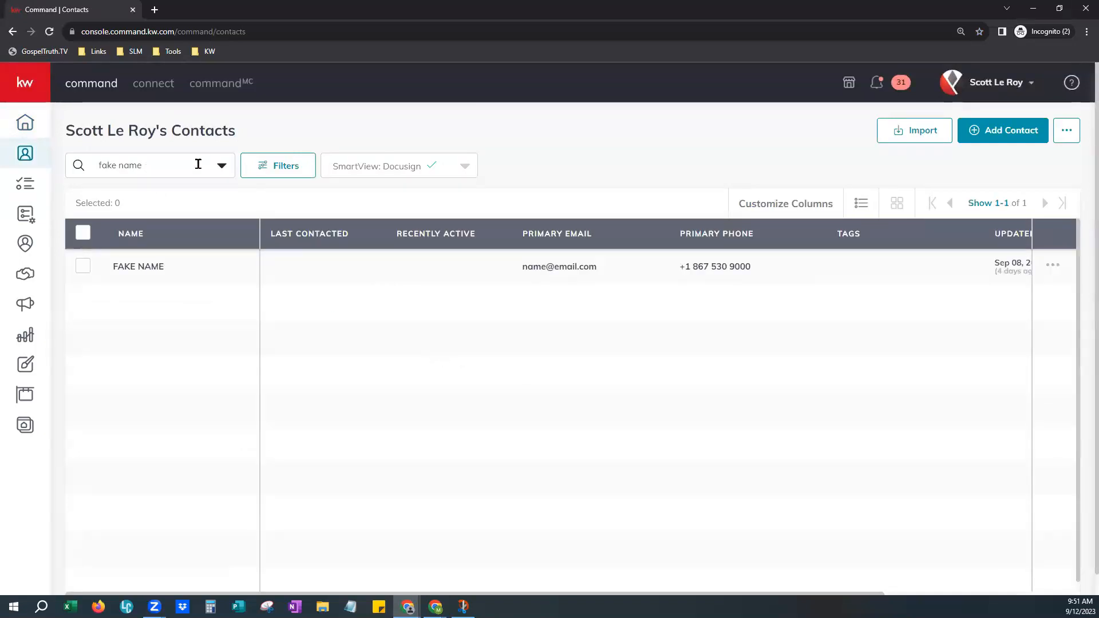
{"action": "left_click_drag", "start_coordinate": [152, 171], "coordinate": [85, 172]}
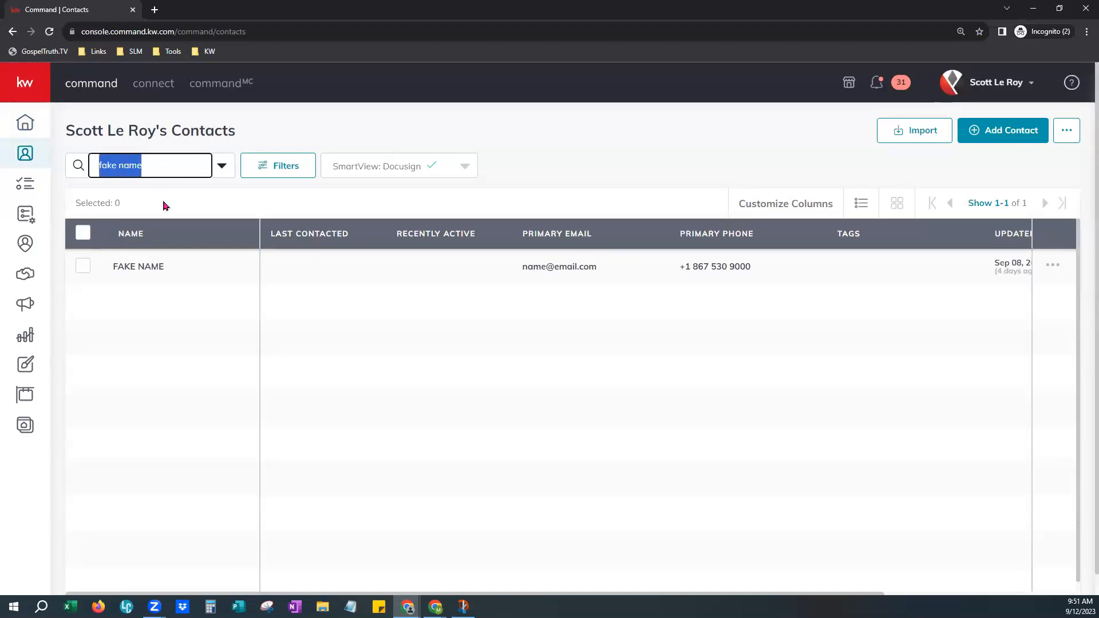
{"action": "key", "text": "BackSpace"}
Switch the contacts list to the Mandy SmartView and show 500 contacts per page.
{"action": "left_click", "coordinate": [424, 171]}
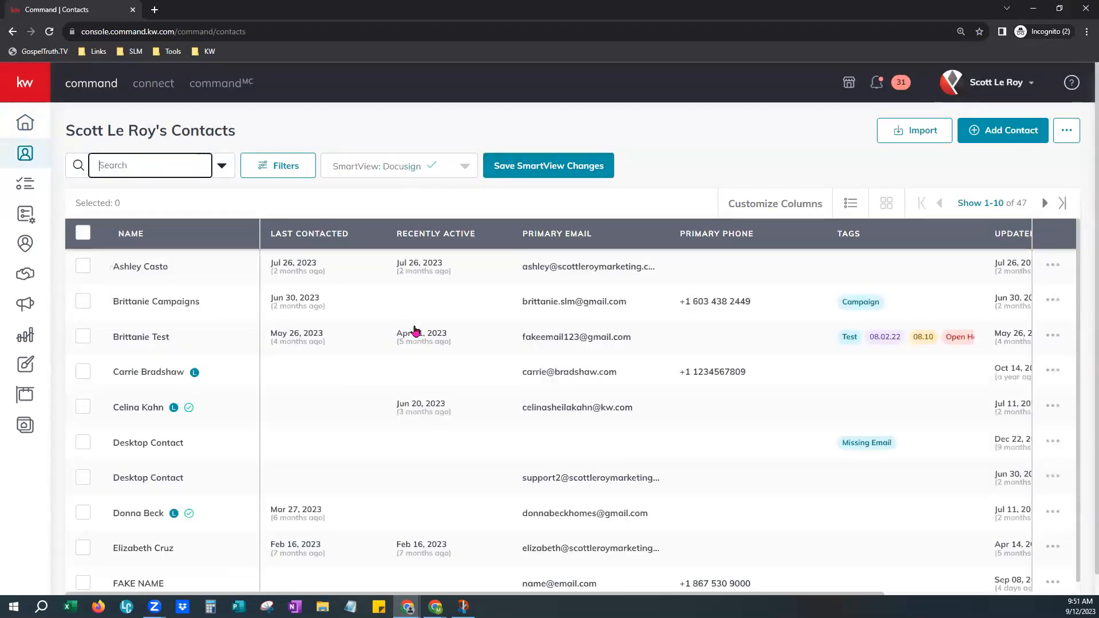
{"action": "scroll", "coordinate": [429, 257], "scroll_direction": "up", "scroll_amount": 5}
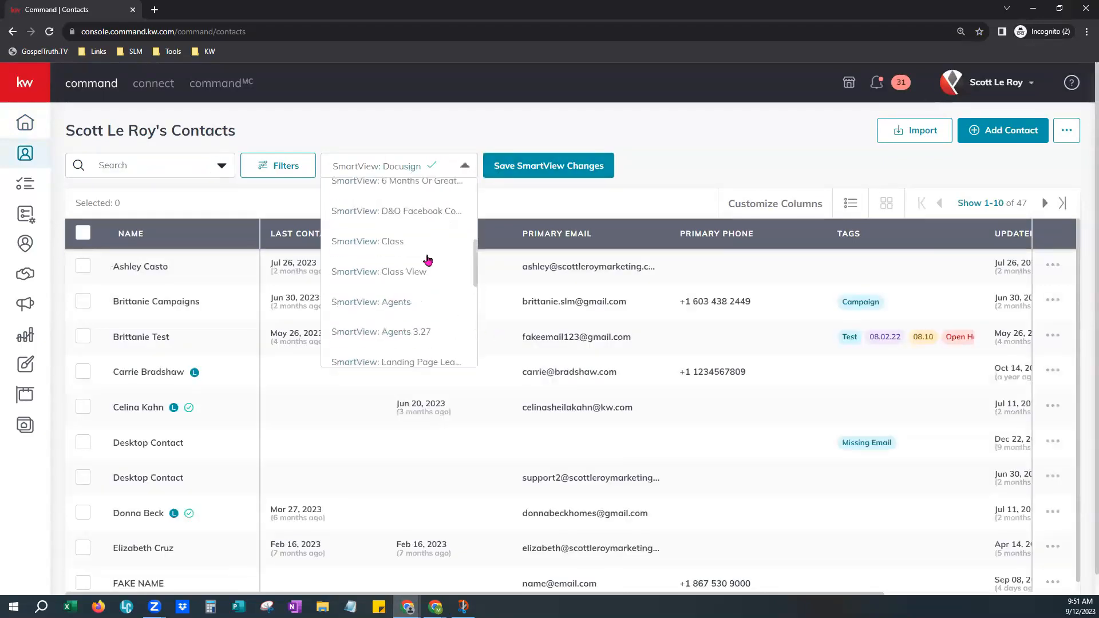
{"action": "scroll", "coordinate": [425, 253], "scroll_direction": "up", "scroll_amount": 2}
{"action": "left_click", "coordinate": [369, 292]}
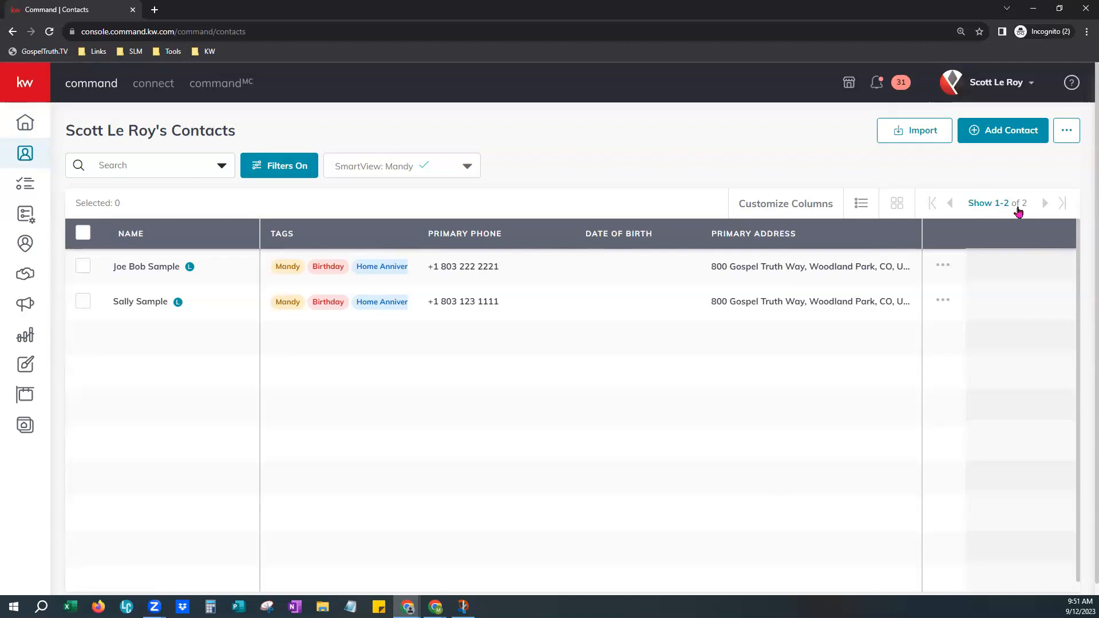
{"action": "left_click", "coordinate": [991, 209]}
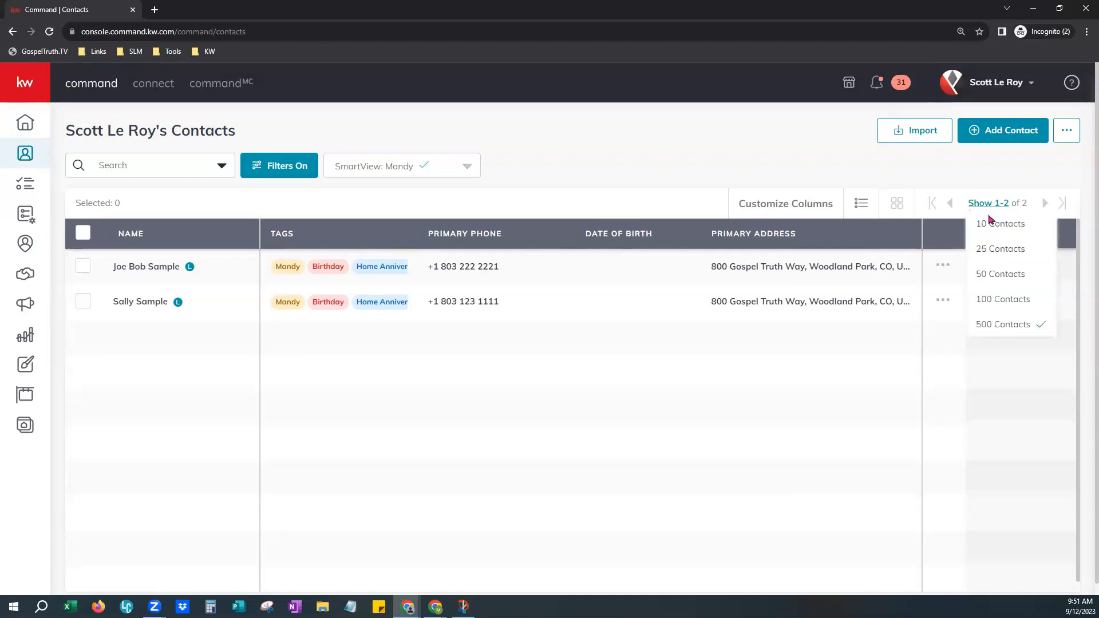
{"action": "left_click", "coordinate": [1007, 332]}
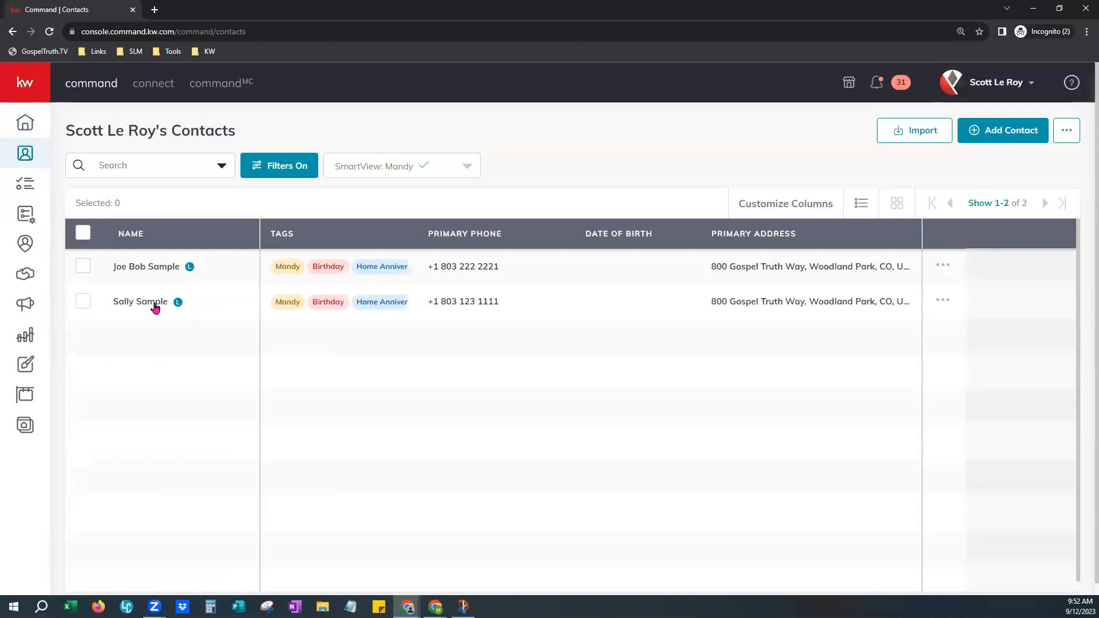
Select both contacts in the filtered list using the select-all checkbox.
{"action": "left_click", "coordinate": [83, 266]}
{"action": "left_click", "coordinate": [83, 266]}
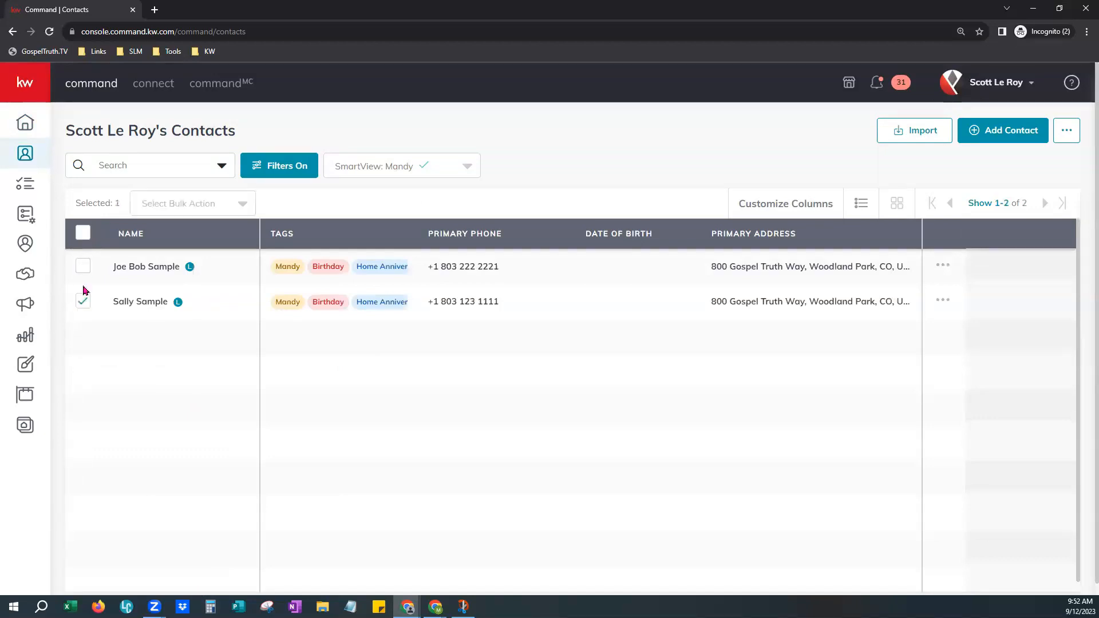
{"action": "left_click", "coordinate": [83, 302]}
{"action": "left_click", "coordinate": [83, 304]}
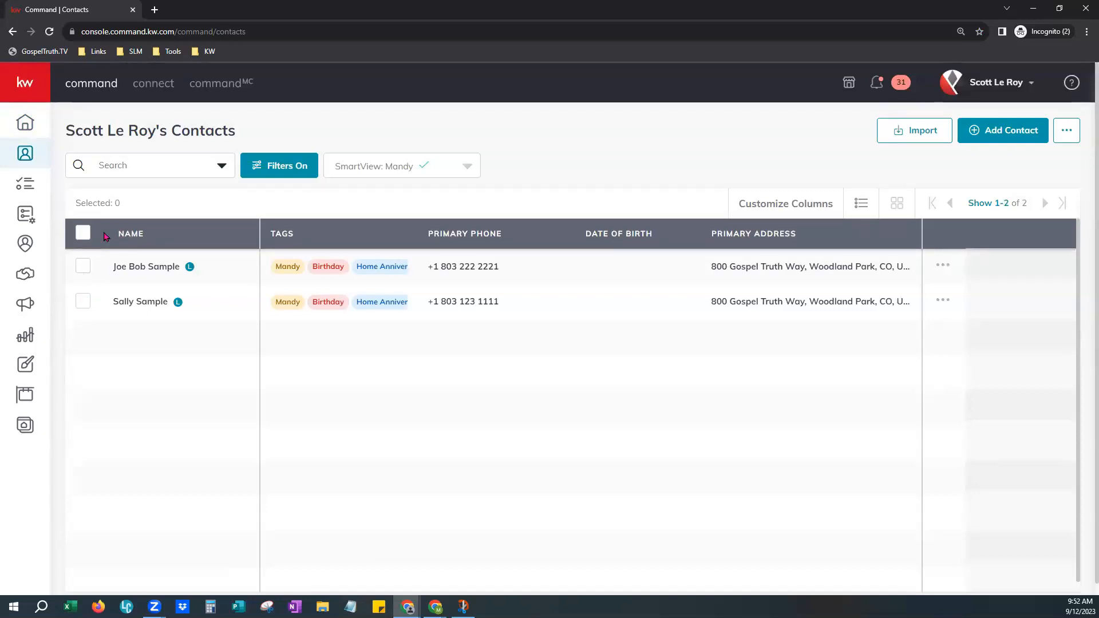
{"action": "left_click", "coordinate": [80, 237]}
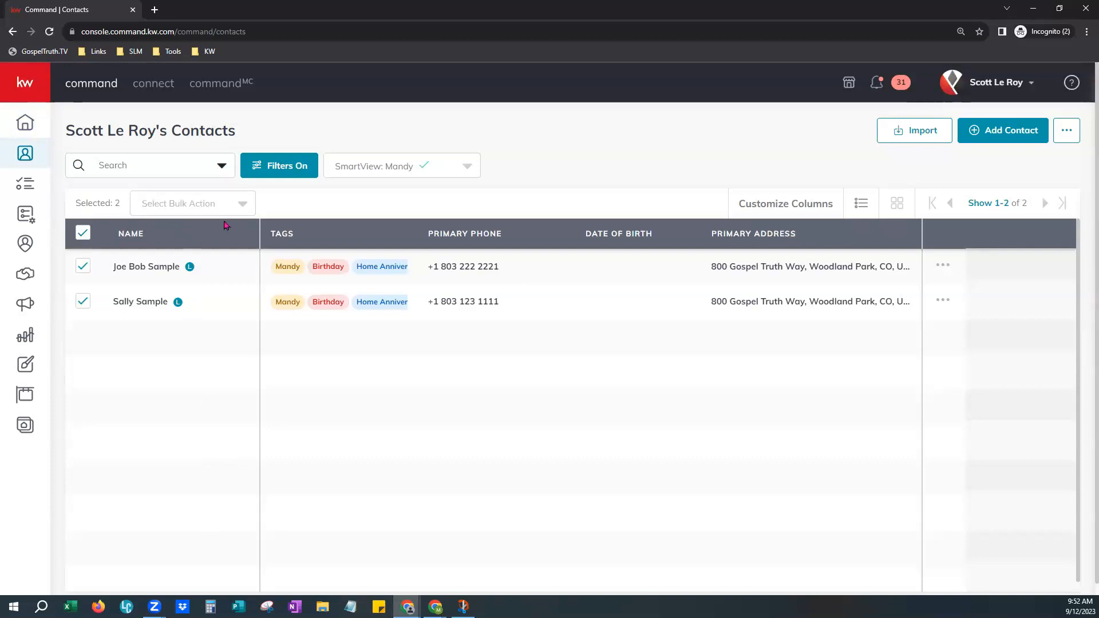
Open the bulk Add to SmartPlan panel for the selected contacts and expand several plans to preview their steps.
{"action": "left_click", "coordinate": [203, 207]}
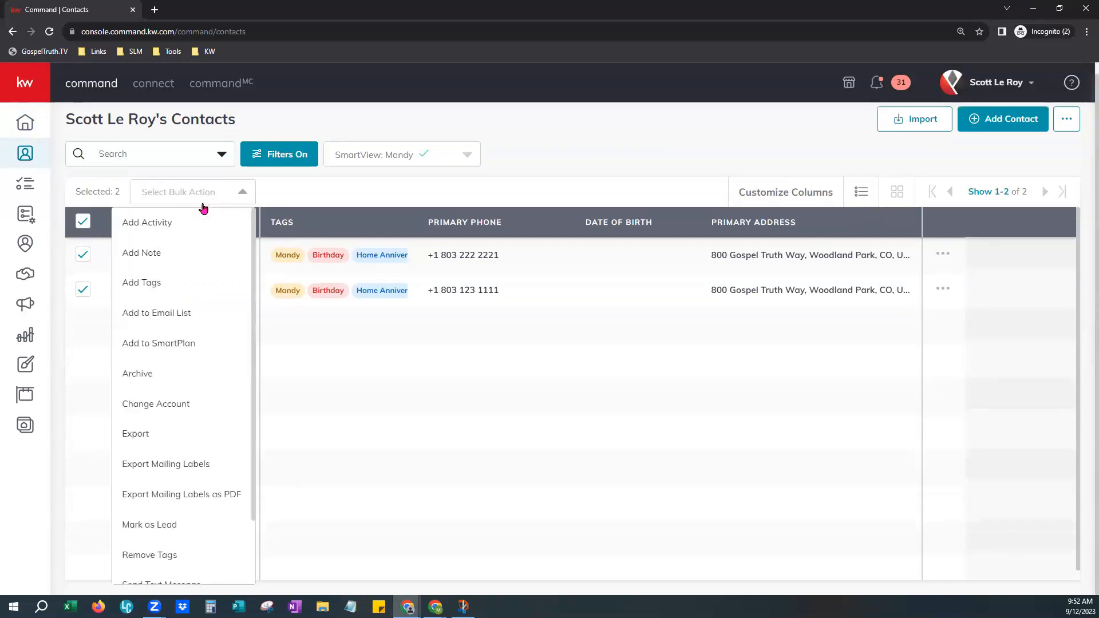
{"action": "left_click", "coordinate": [195, 346]}
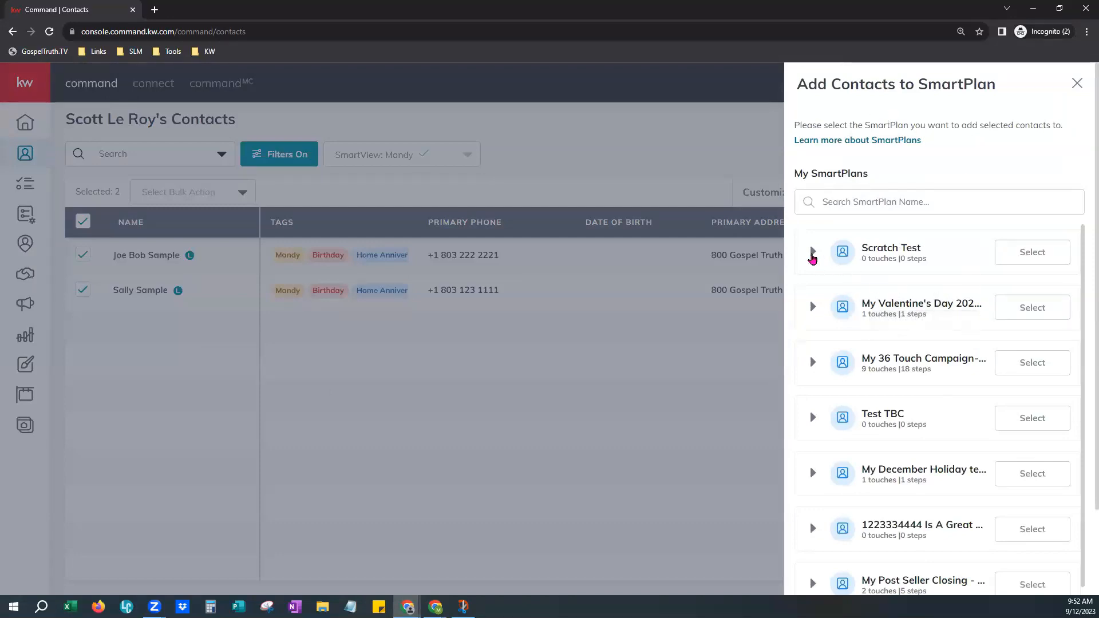
{"action": "left_click", "coordinate": [813, 252]}
{"action": "left_click", "coordinate": [813, 252]}
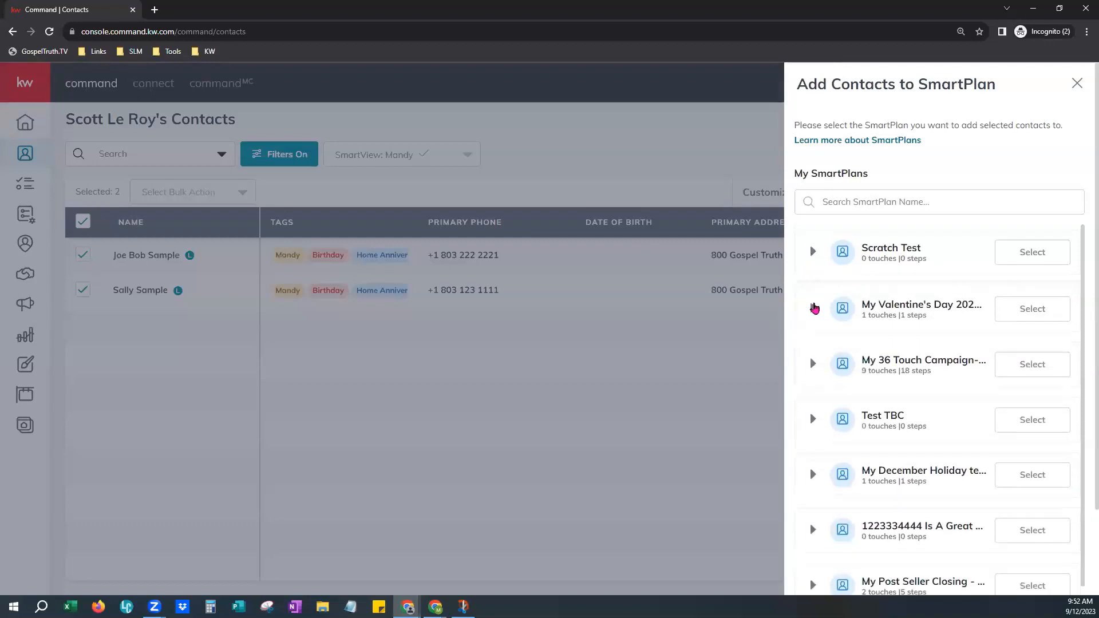
{"action": "left_click", "coordinate": [814, 303]}
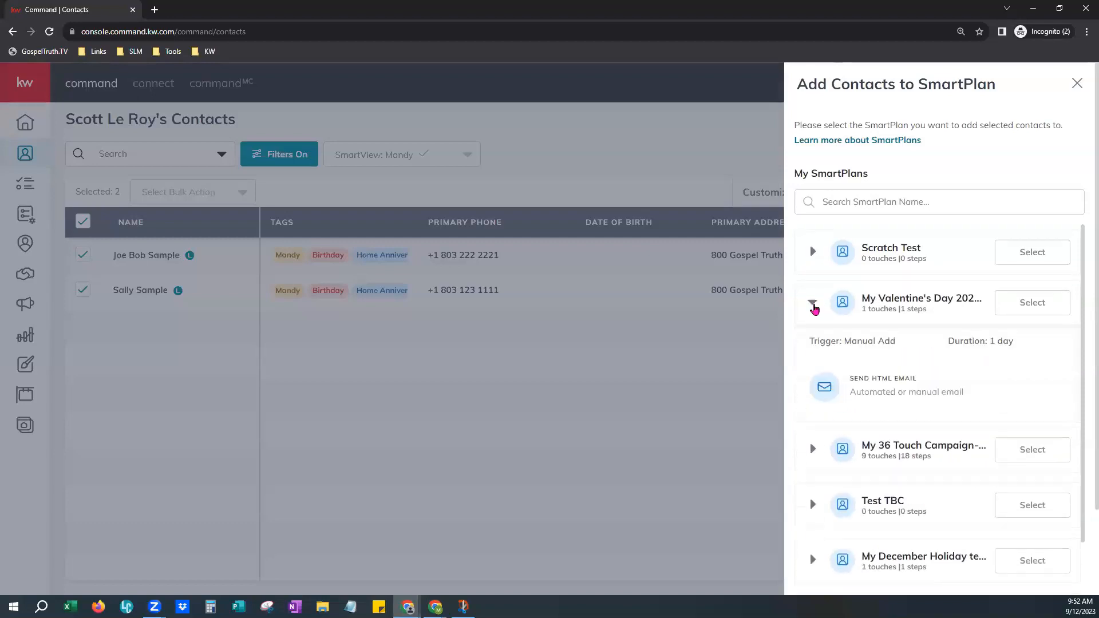
{"action": "left_click", "coordinate": [814, 306]}
{"action": "left_click", "coordinate": [812, 359]}
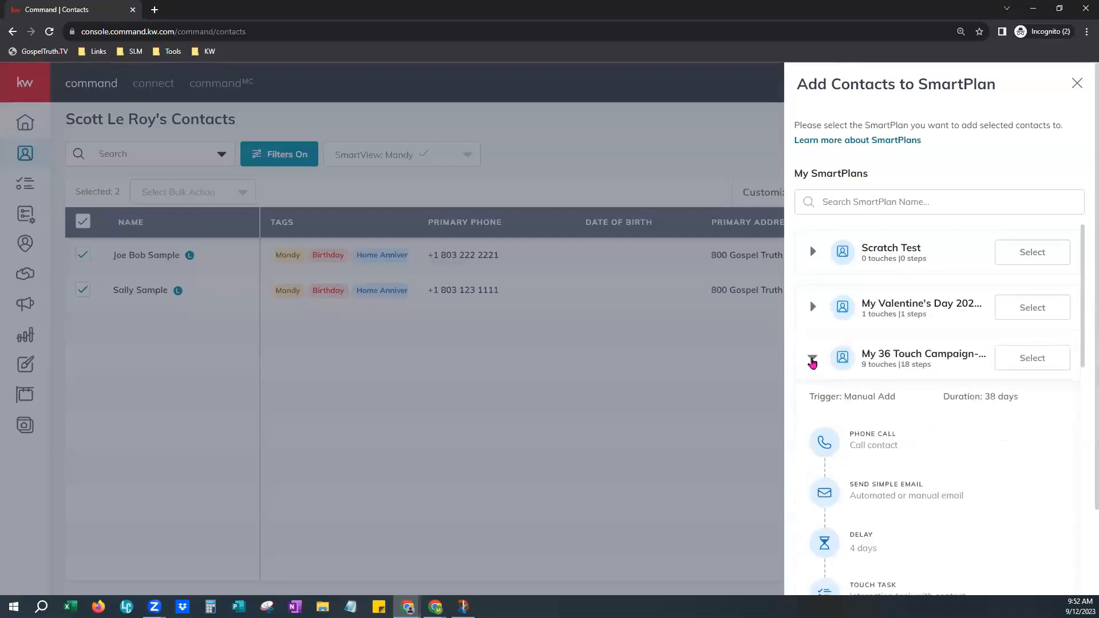
{"action": "left_click", "coordinate": [813, 360]}
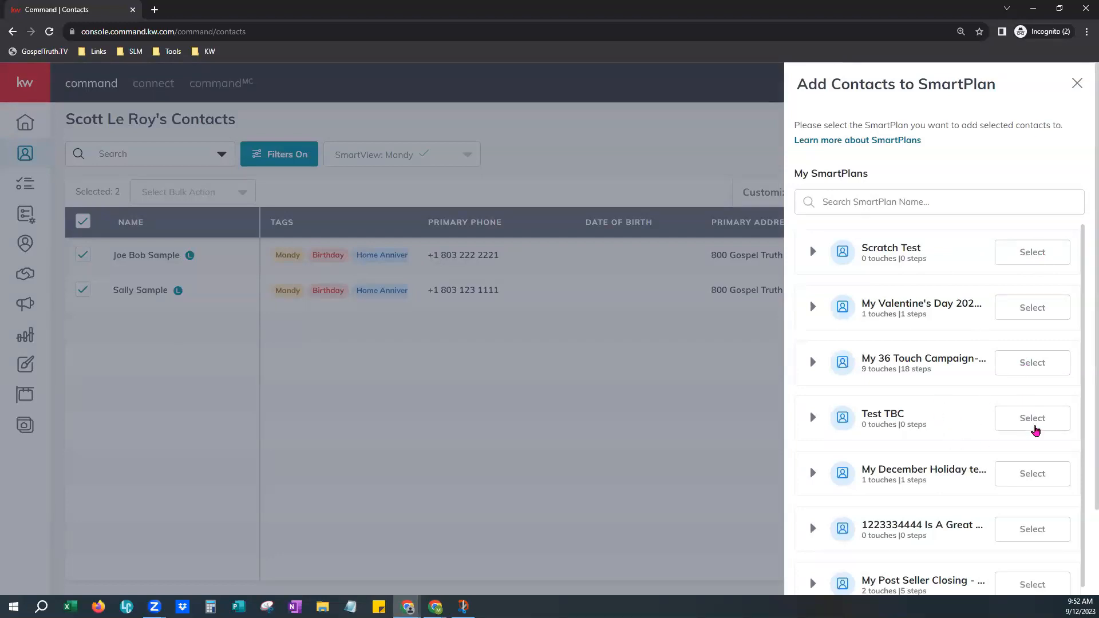
Choose the Test TBC plan, review its start date options, and cancel the dialog.
{"action": "left_click", "coordinate": [1033, 424]}
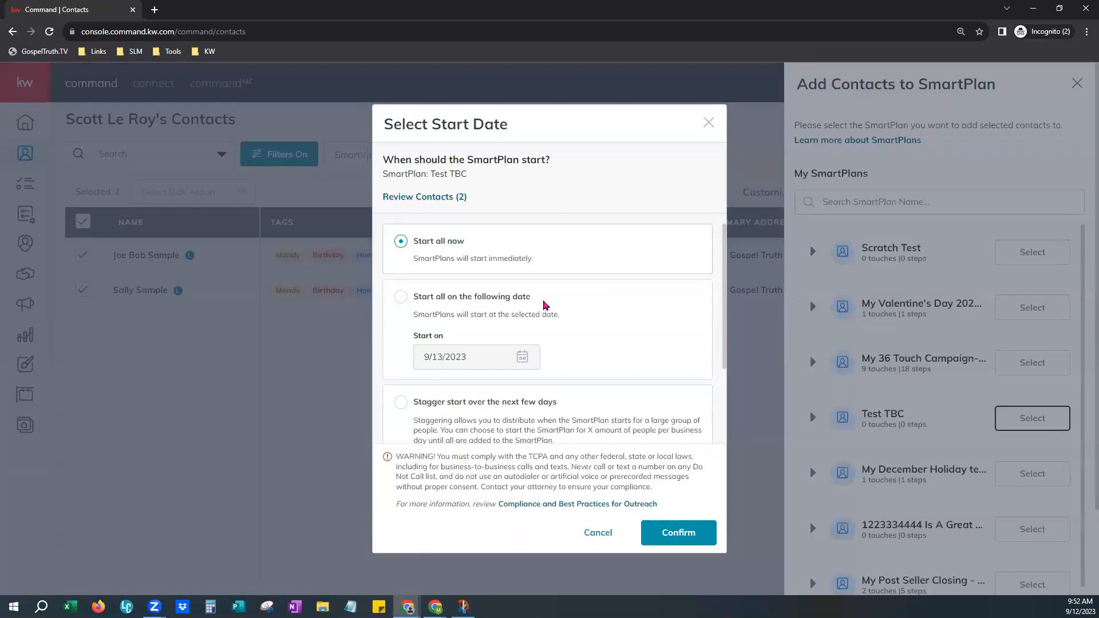
{"action": "scroll", "coordinate": [546, 305], "scroll_direction": "down", "scroll_amount": 1}
{"action": "scroll", "coordinate": [559, 384], "scroll_direction": "down", "scroll_amount": 1}
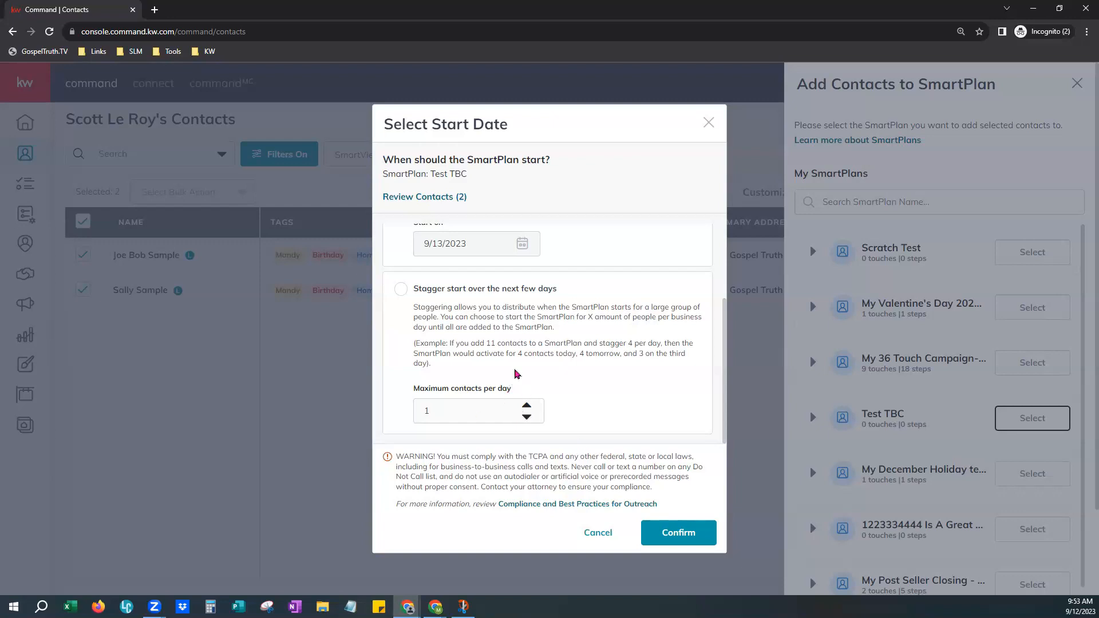
{"action": "scroll", "coordinate": [518, 373], "scroll_direction": "up", "scroll_amount": 2}
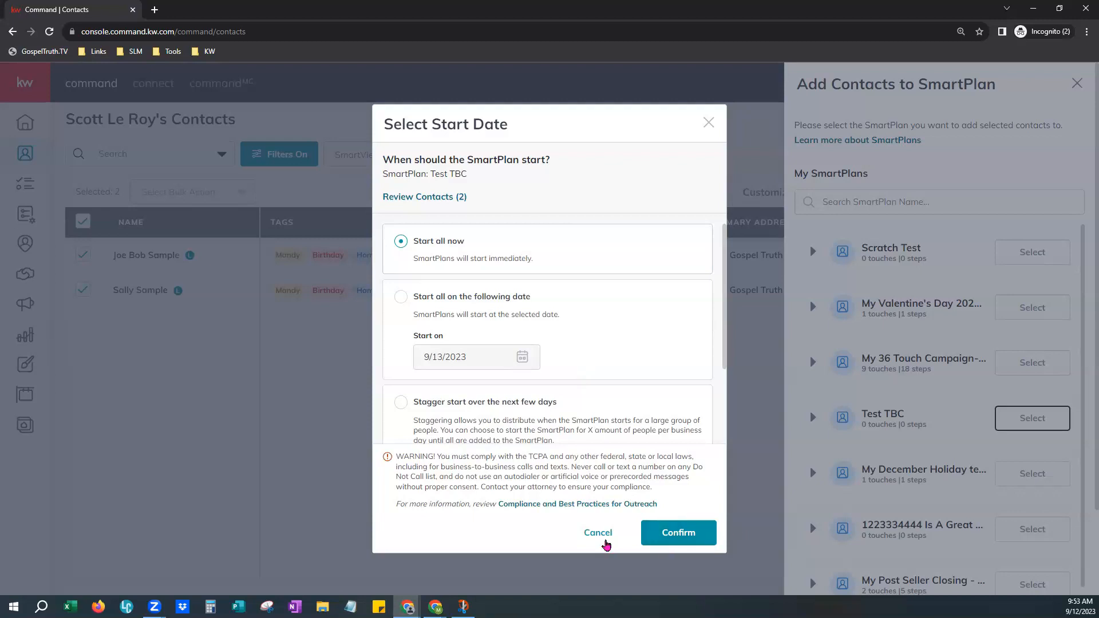
{"action": "left_click", "coordinate": [605, 541]}
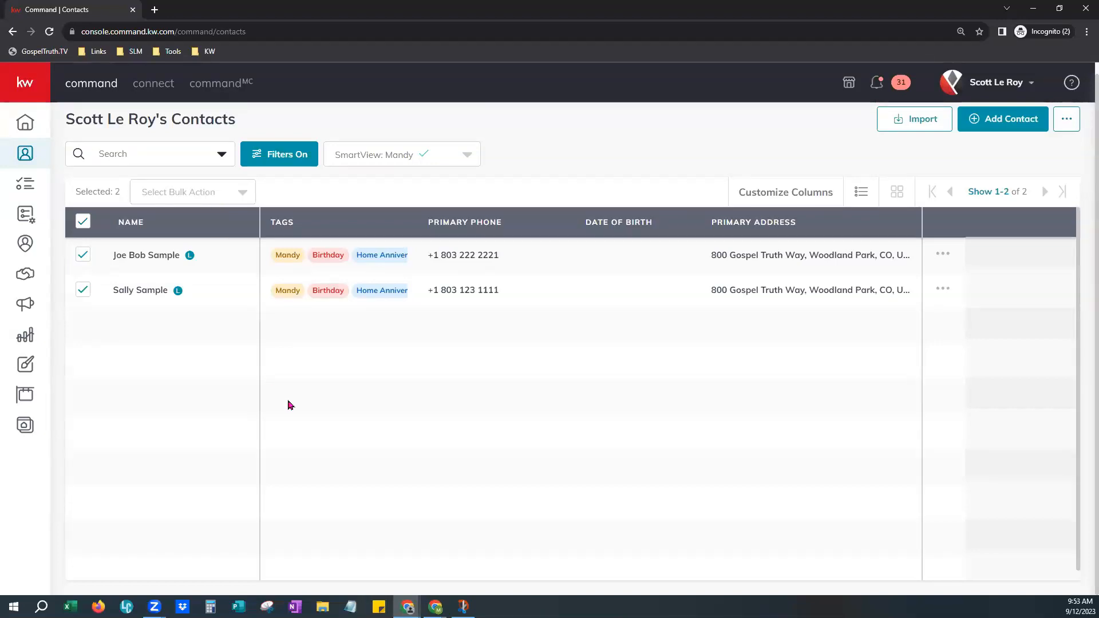
Deselect all contacts, open Add to SmartPlan from the first contact's row menu, then close the panel.
{"action": "left_click", "coordinate": [83, 227]}
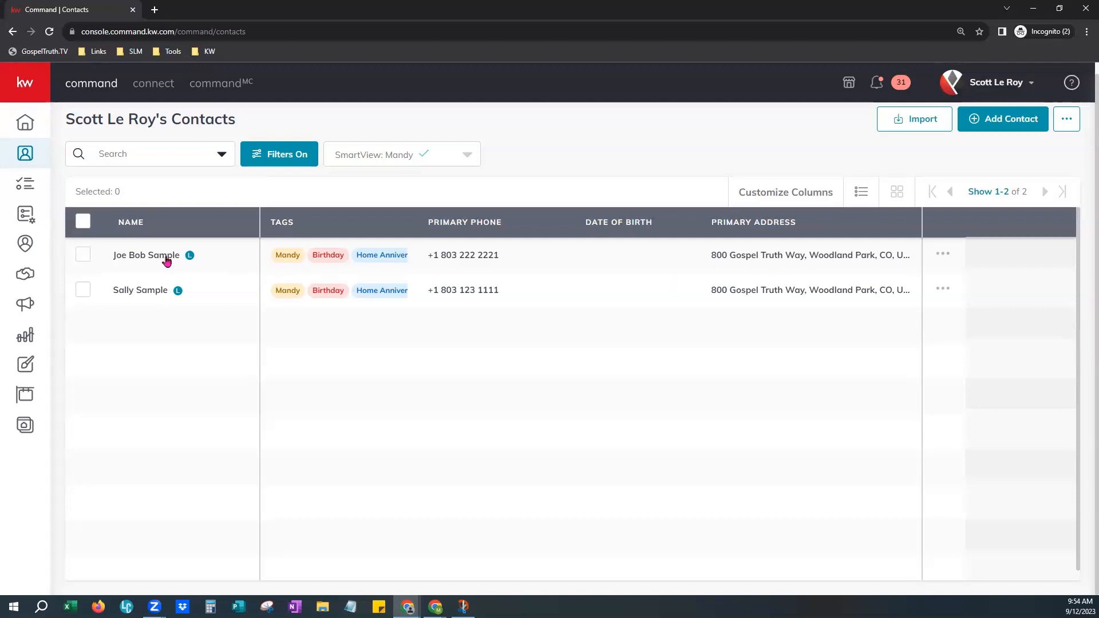
{"action": "left_click", "coordinate": [942, 257]}
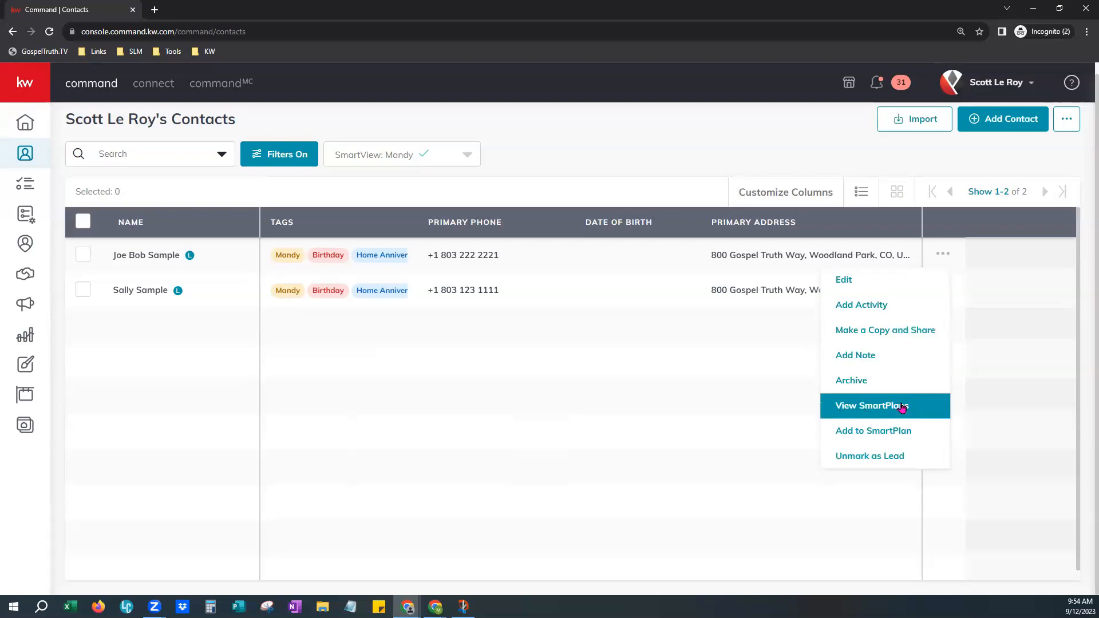
{"action": "left_click", "coordinate": [921, 436]}
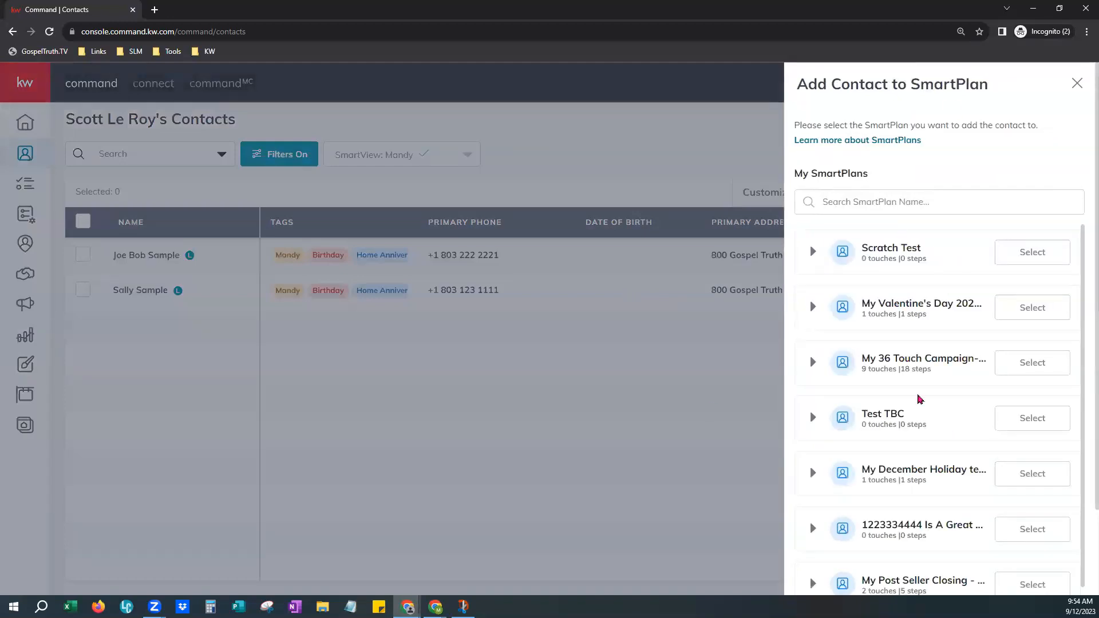
{"action": "left_click", "coordinate": [911, 201]}
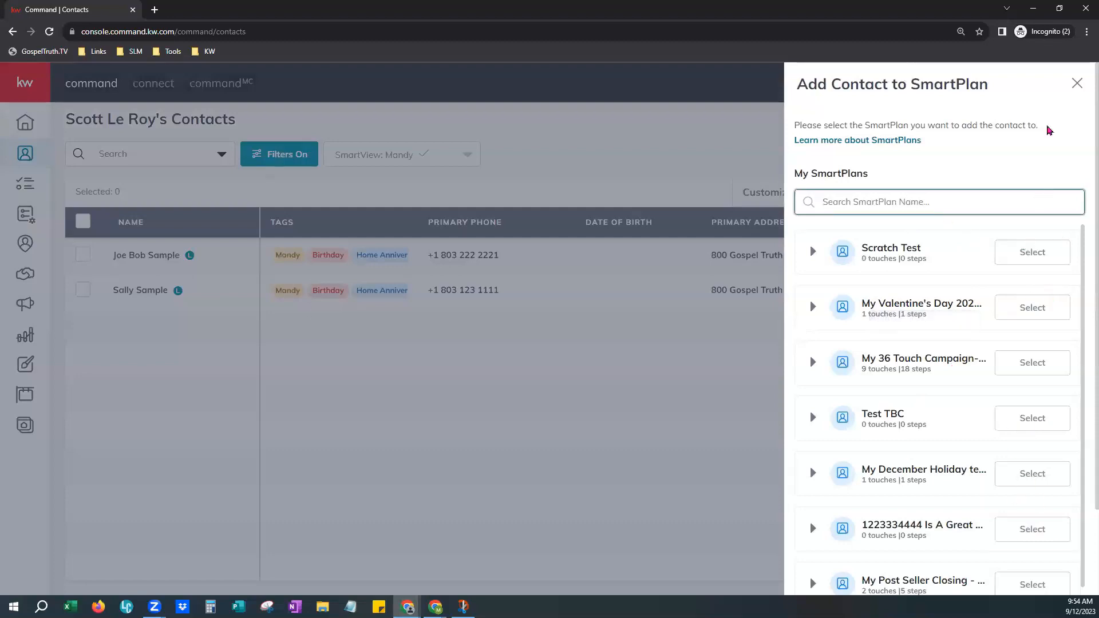
{"action": "left_click", "coordinate": [1078, 84]}
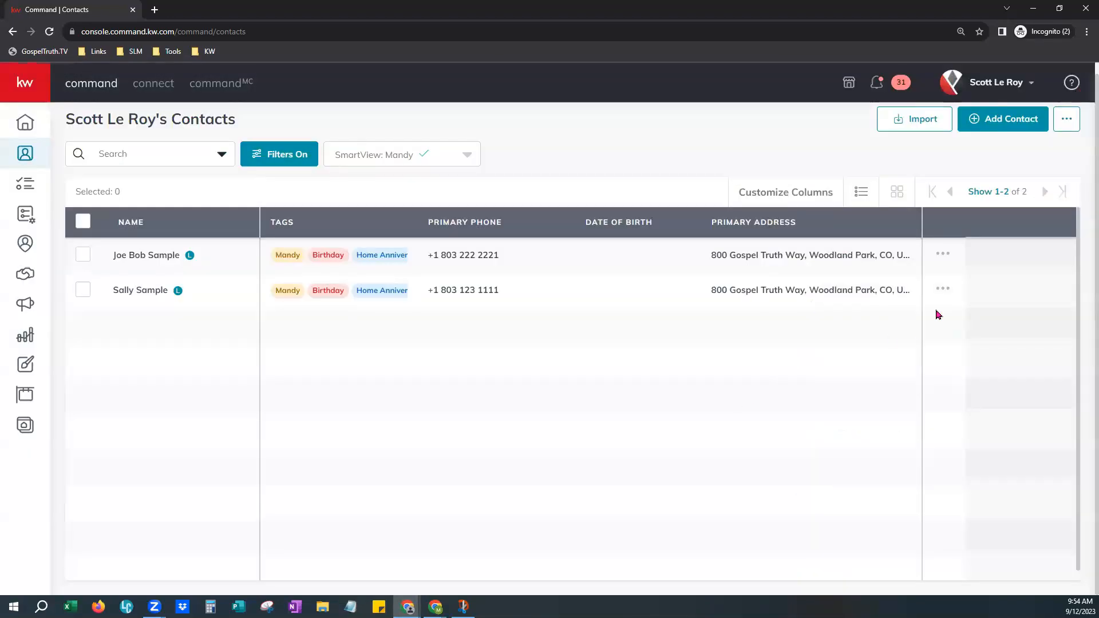
Open the first contact's record, view its SmartPlans tab, and open then close the Add to SmartPlan panel.
{"action": "left_click", "coordinate": [143, 258]}
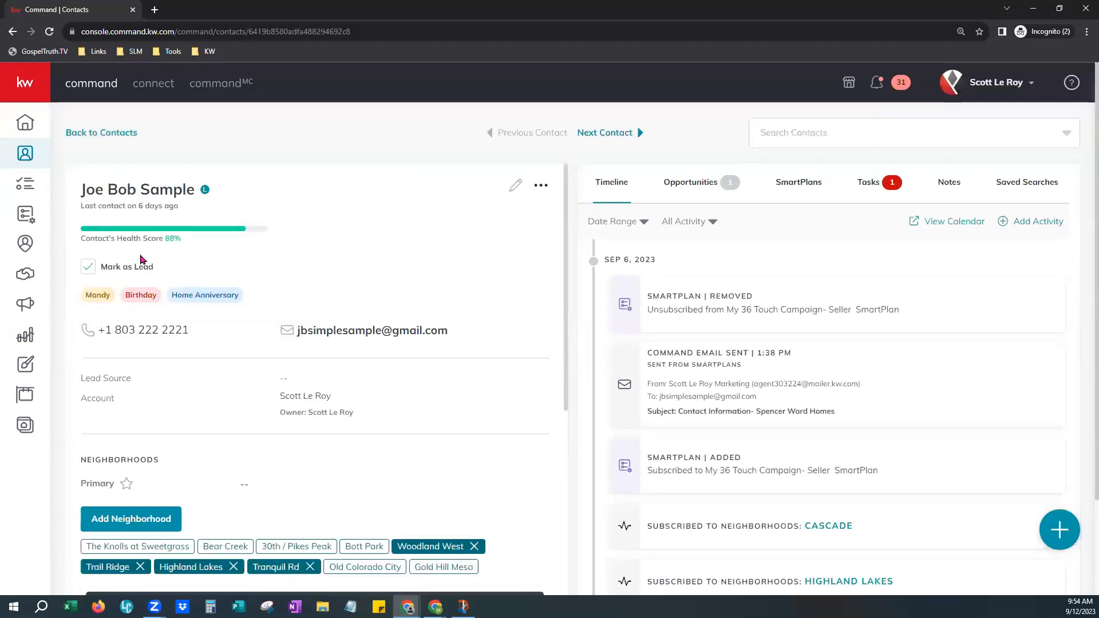
{"action": "left_click", "coordinate": [796, 184]}
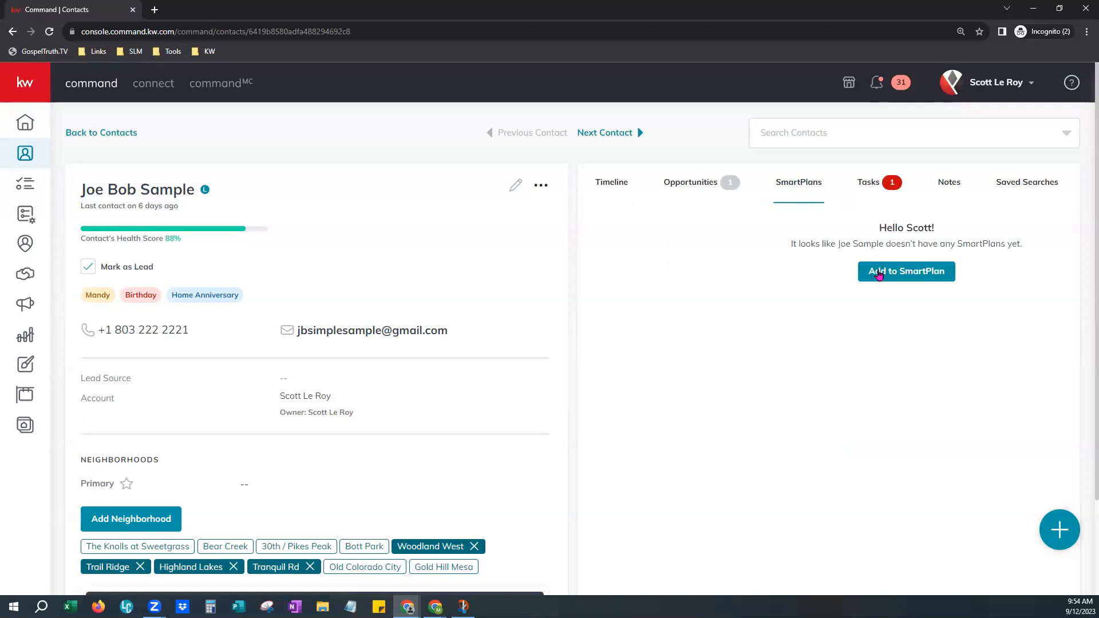
{"action": "left_click", "coordinate": [945, 270]}
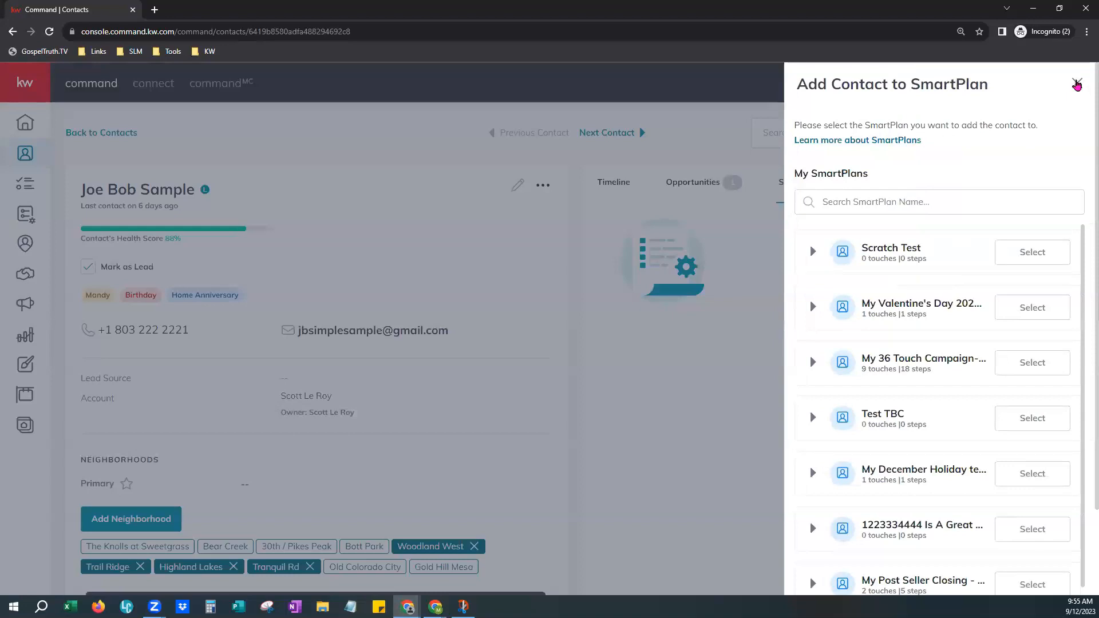
{"action": "left_click", "coordinate": [1077, 84]}
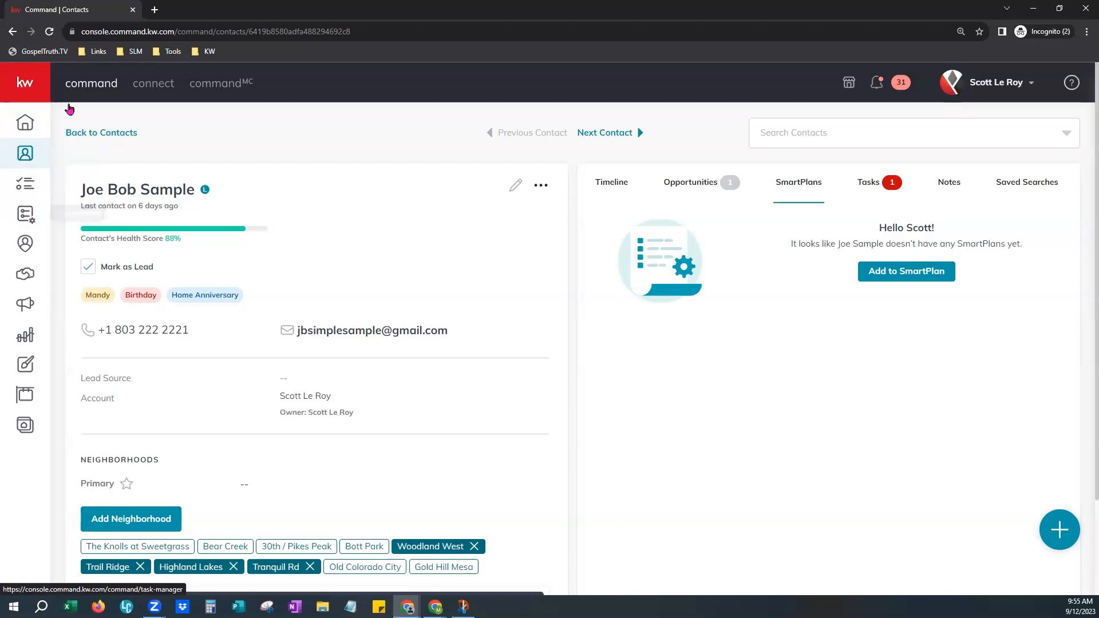
Go to the SmartPlans page and open Add Contact for the My Valentine's Day 2022ab plan, reviewing its search and sort options.
{"action": "left_click", "coordinate": [35, 97]}
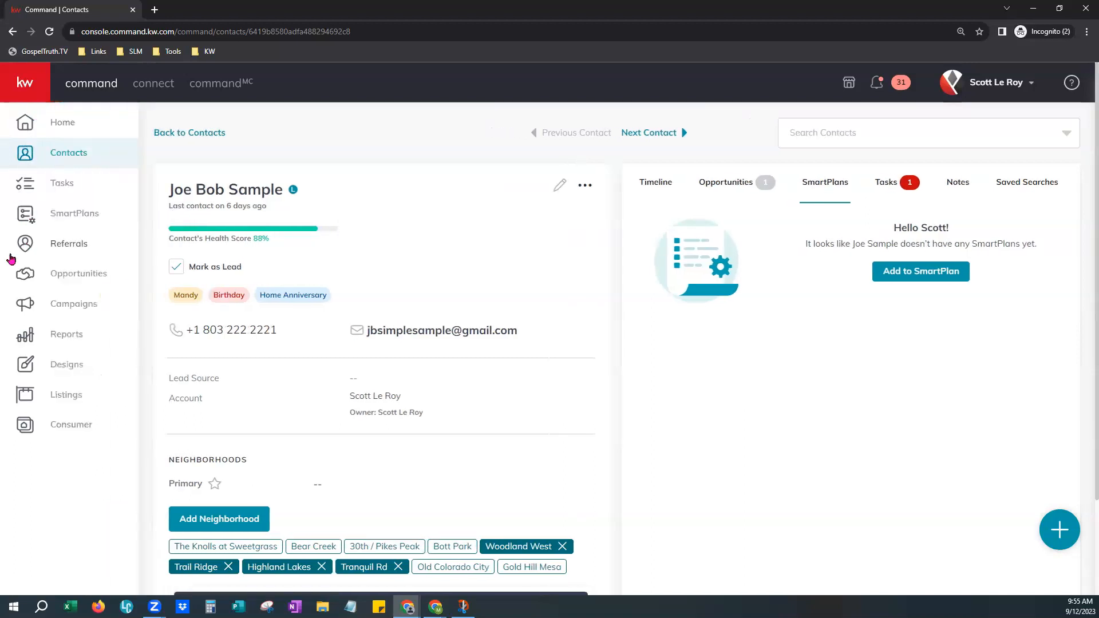
{"action": "left_click", "coordinate": [91, 217]}
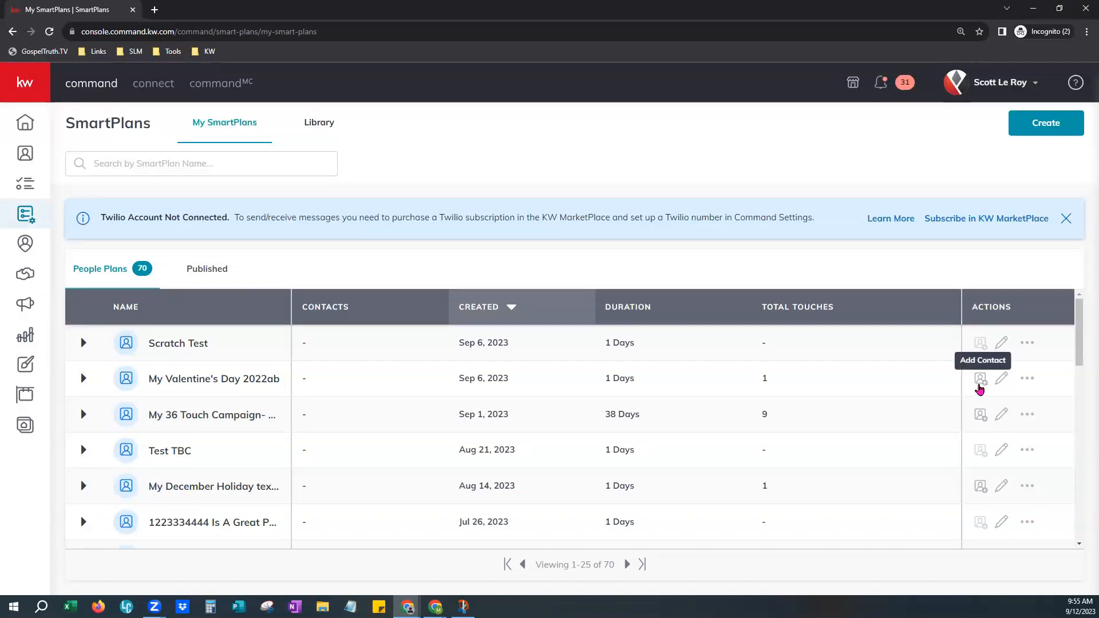
{"action": "left_click", "coordinate": [979, 381]}
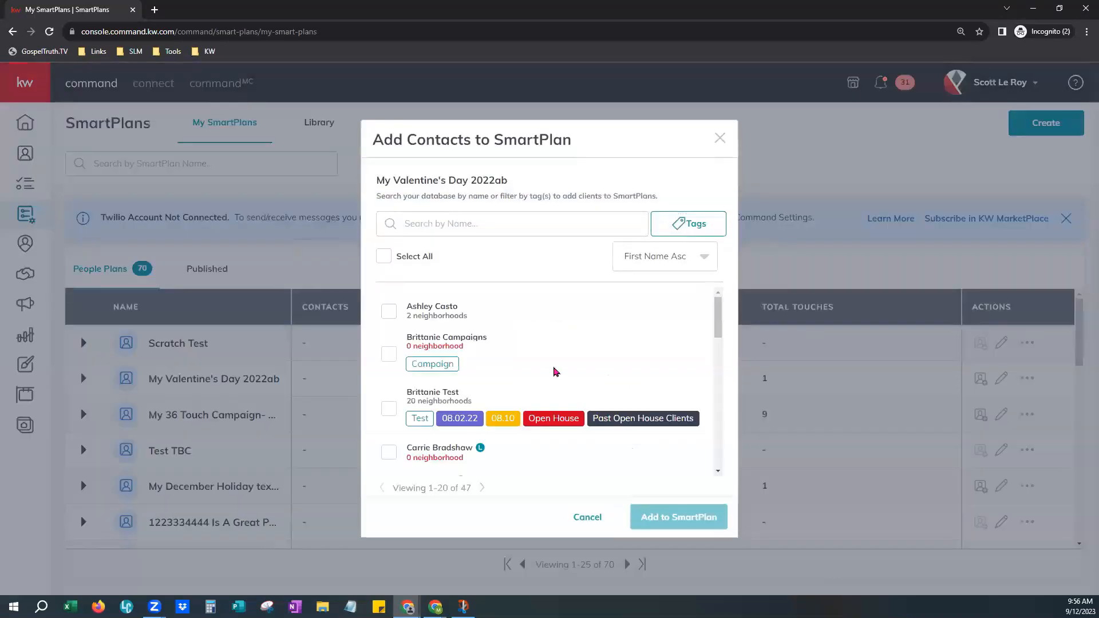
{"action": "left_click", "coordinate": [442, 219]}
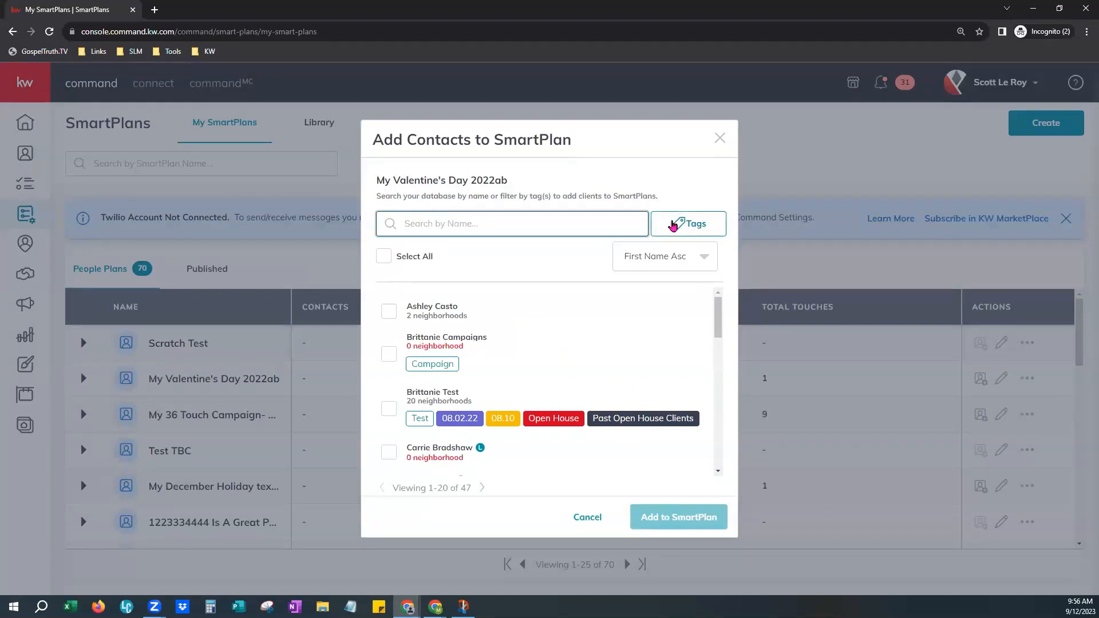
{"action": "left_click", "coordinate": [675, 258]}
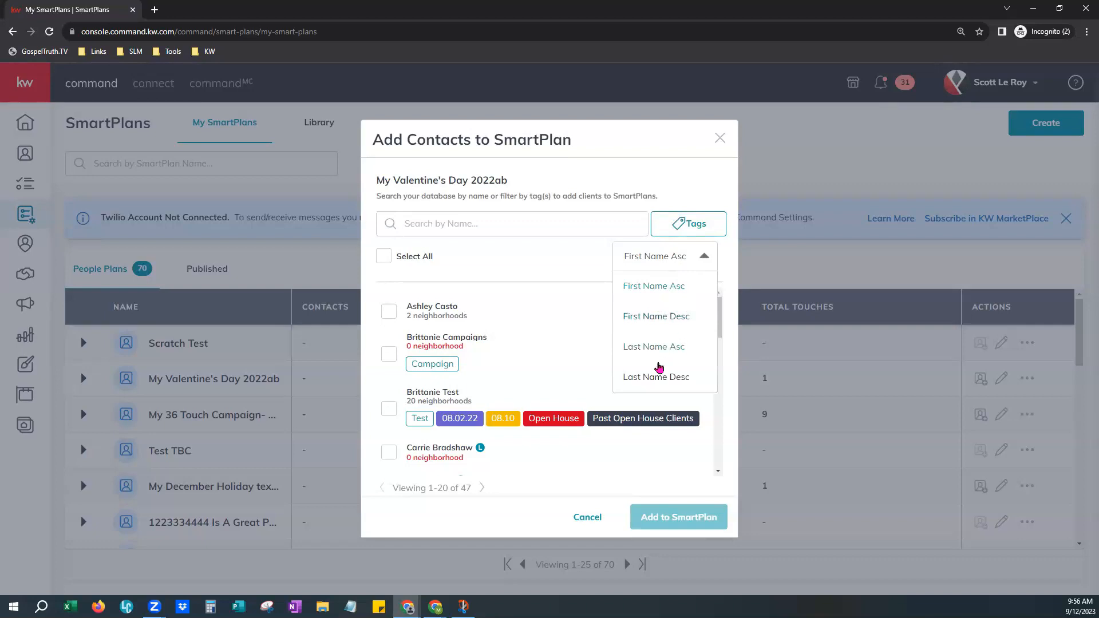
{"action": "left_click", "coordinate": [566, 271]}
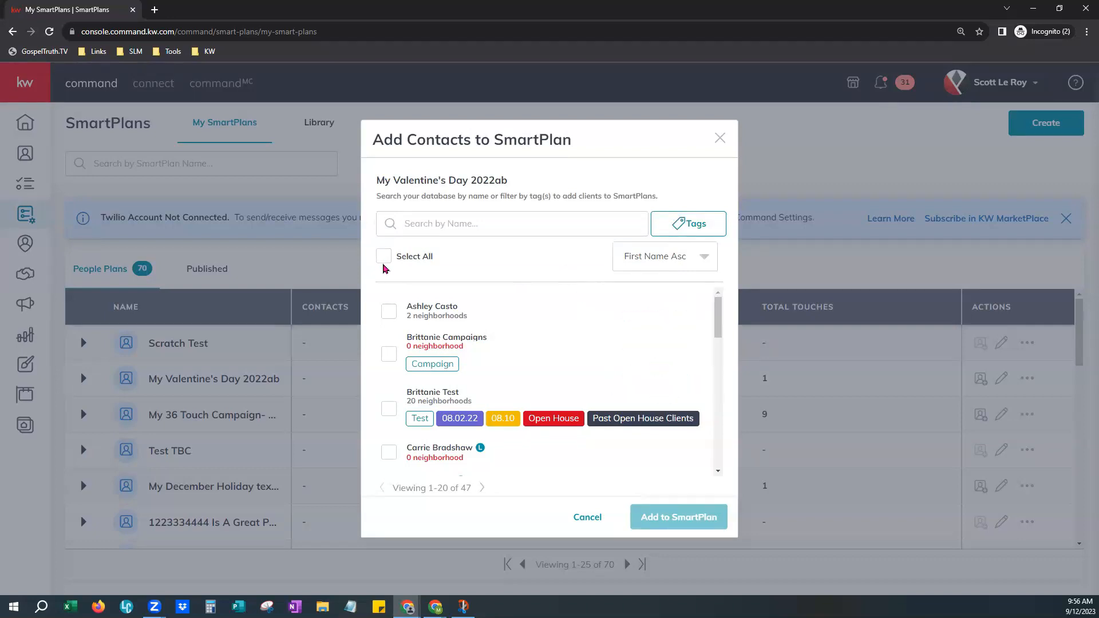
Tick and untick several contacts in the dialog, ending with the first two listed contacts selected.
{"action": "left_click", "coordinate": [389, 354]}
{"action": "left_click", "coordinate": [389, 419]}
{"action": "left_click", "coordinate": [389, 463]}
{"action": "left_click", "coordinate": [389, 420]}
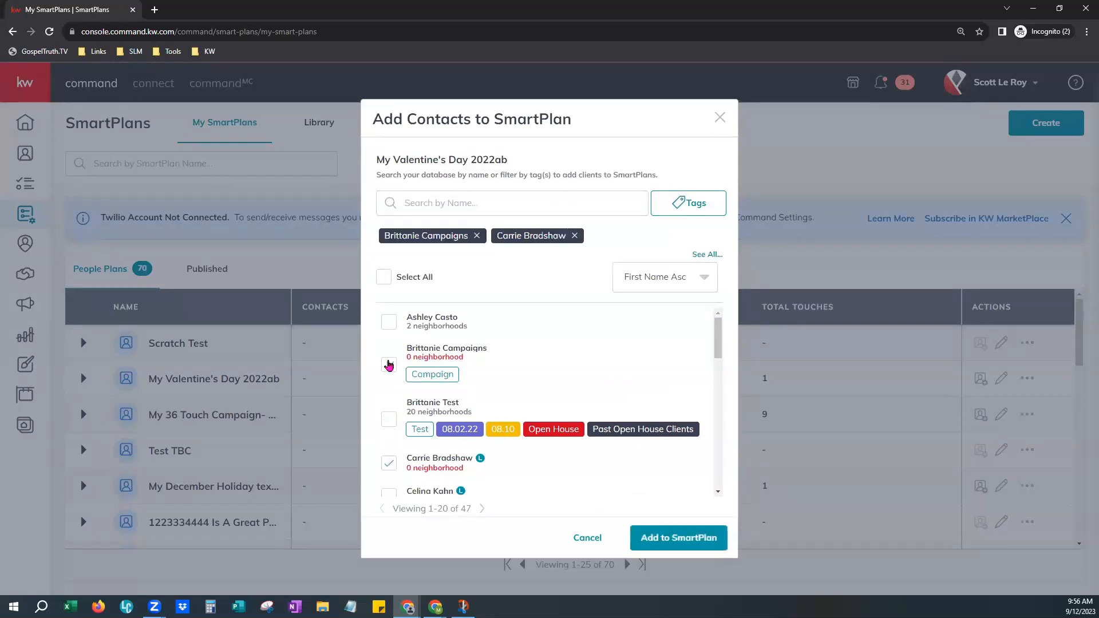
{"action": "left_click", "coordinate": [389, 365]}
{"action": "left_click", "coordinate": [388, 463]}
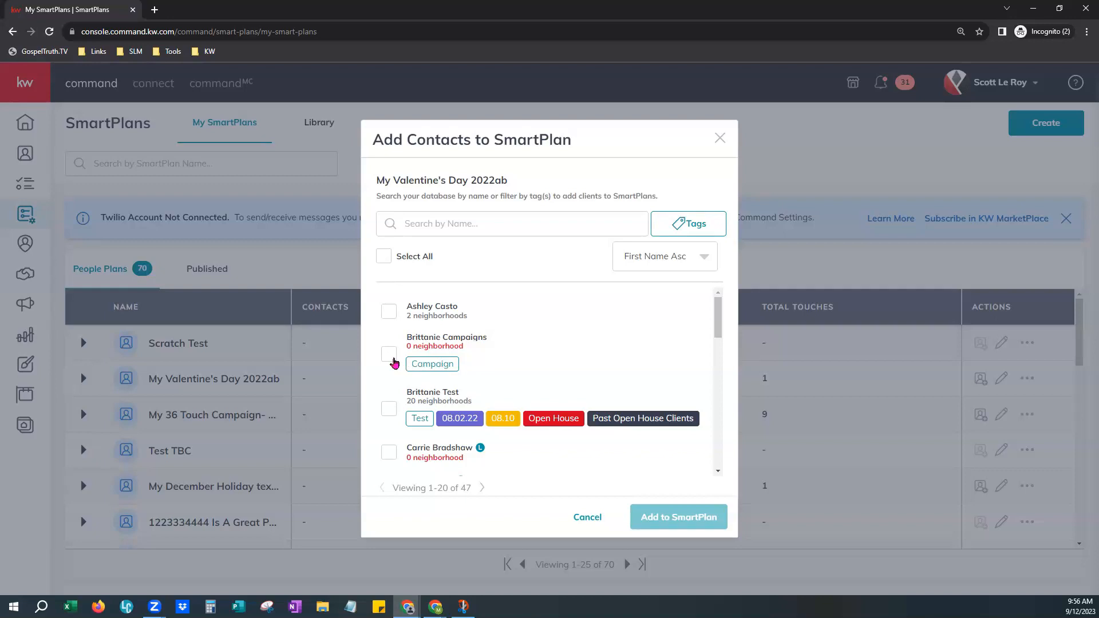
{"action": "left_click", "coordinate": [390, 355]}
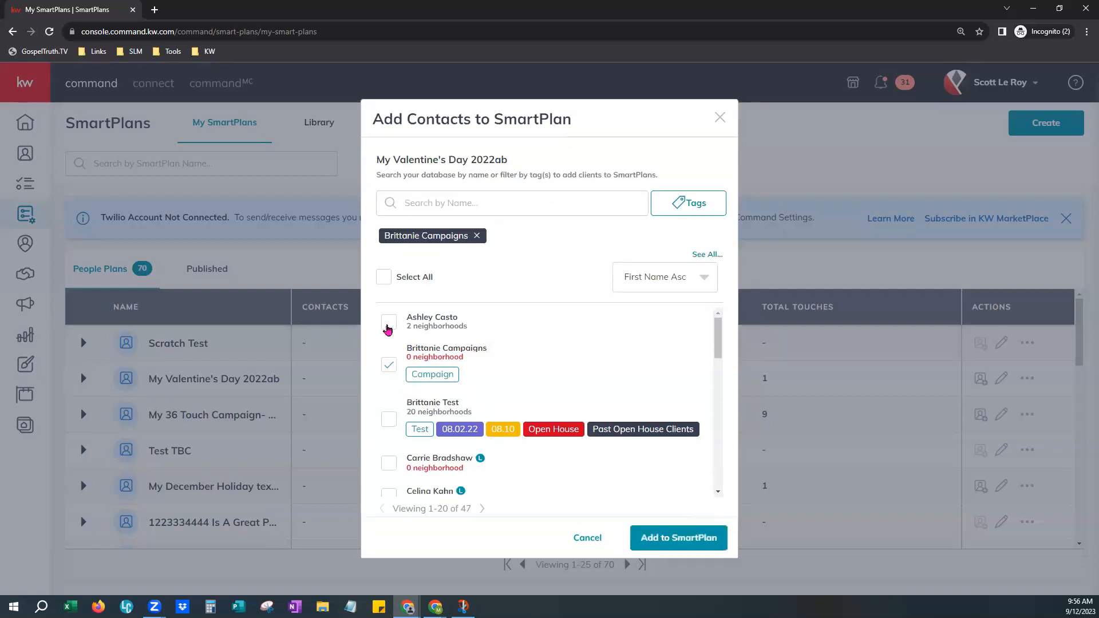
{"action": "left_click", "coordinate": [387, 328]}
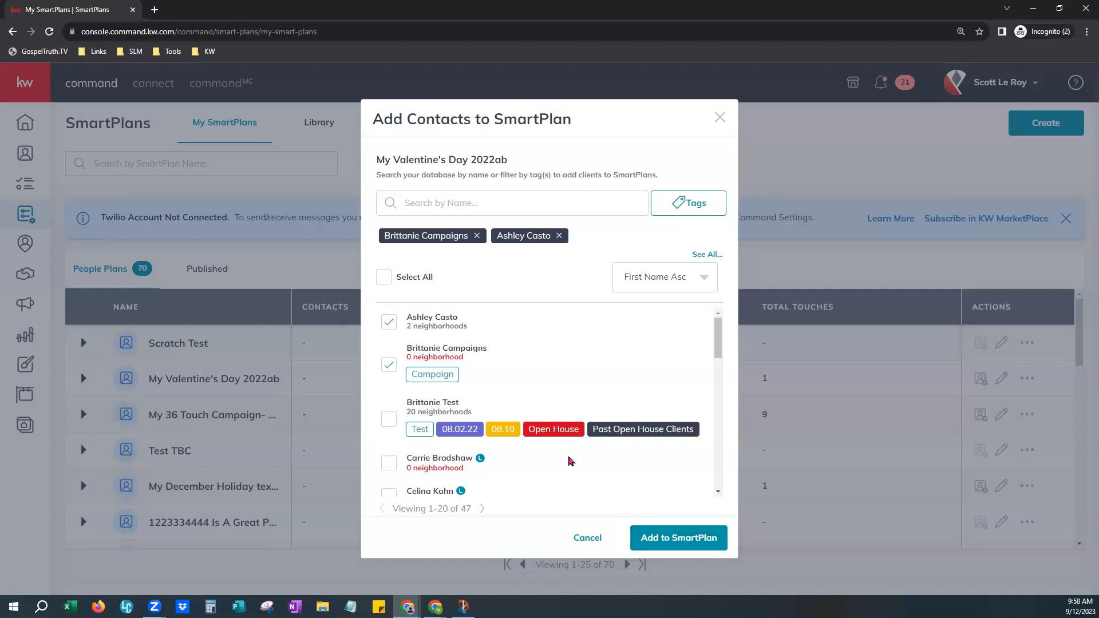
Move to the next page of contacts, tick another contact, and cancel the Add Contacts to SmartPlan dialog.
{"action": "scroll", "coordinate": [458, 487], "scroll_direction": "down", "scroll_amount": 1}
{"action": "left_click_drag", "start_coordinate": [401, 508], "coordinate": [479, 517]}
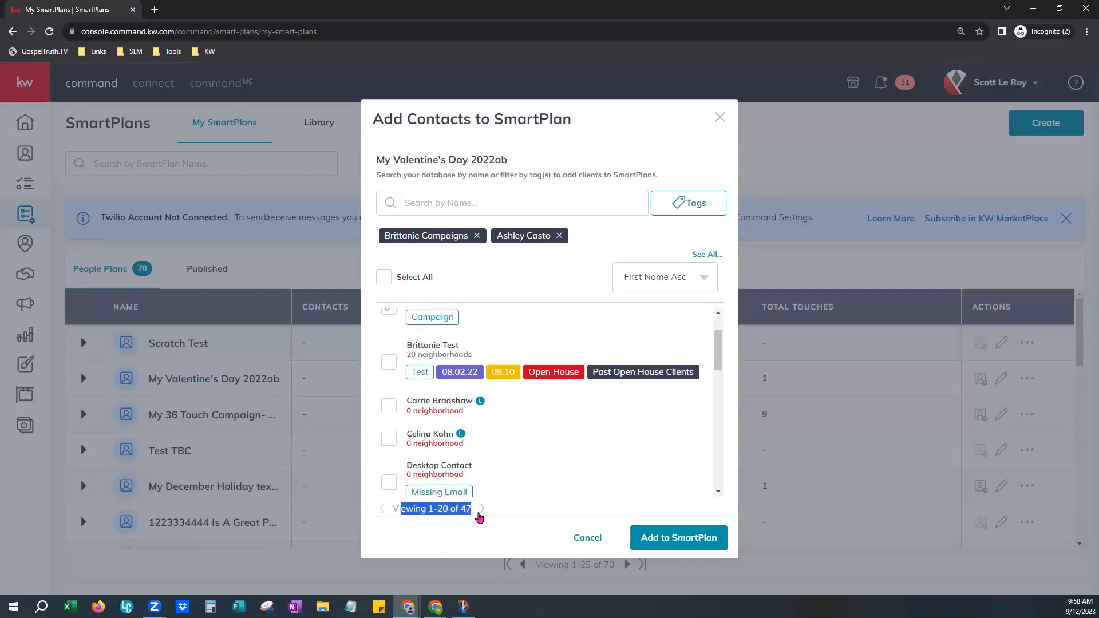
{"action": "left_click", "coordinate": [498, 526]}
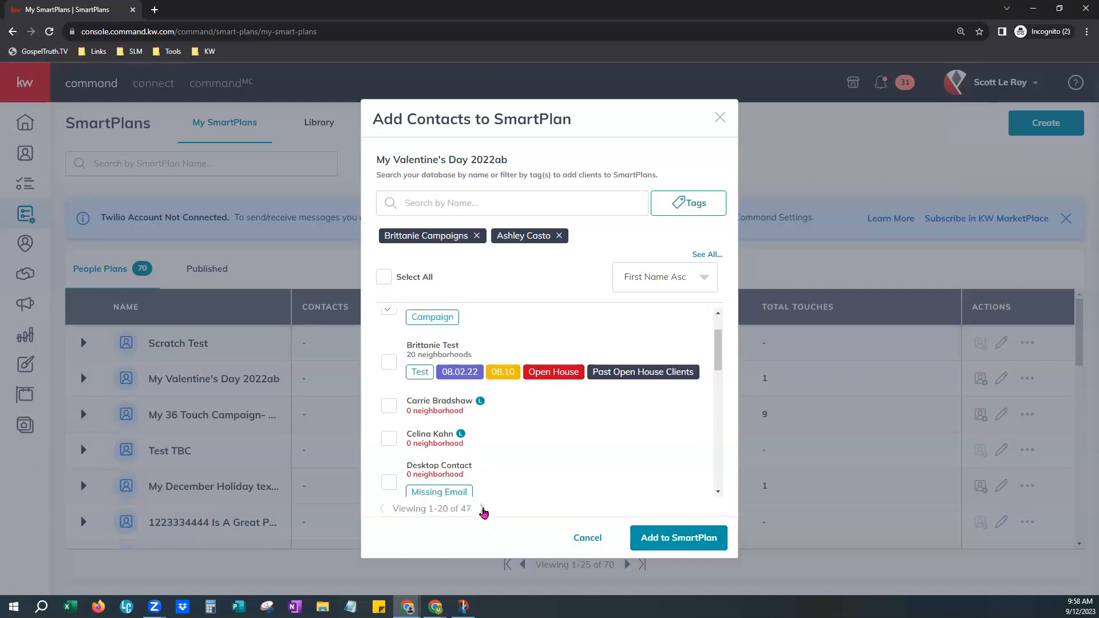
{"action": "left_click", "coordinate": [482, 510]}
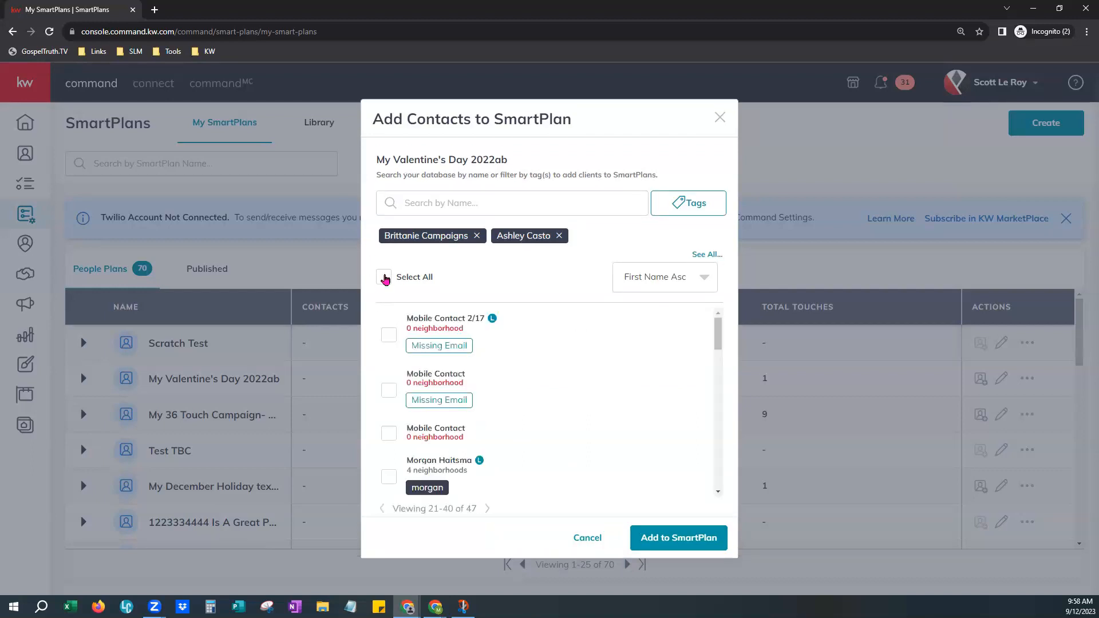
{"action": "left_click", "coordinate": [382, 508]}
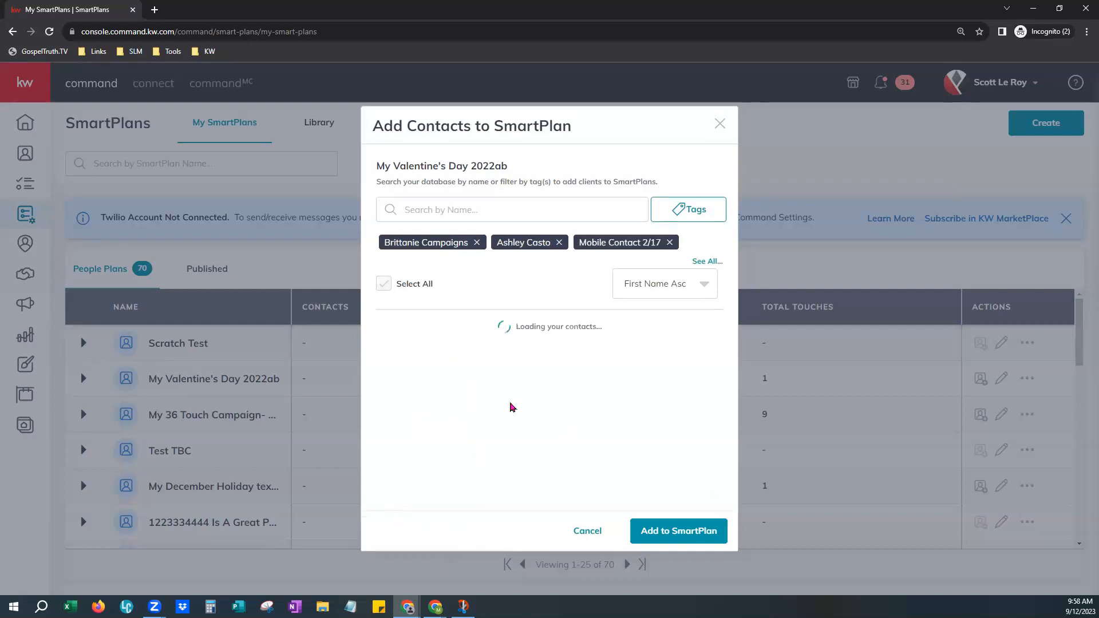
{"action": "left_click", "coordinate": [594, 549]}
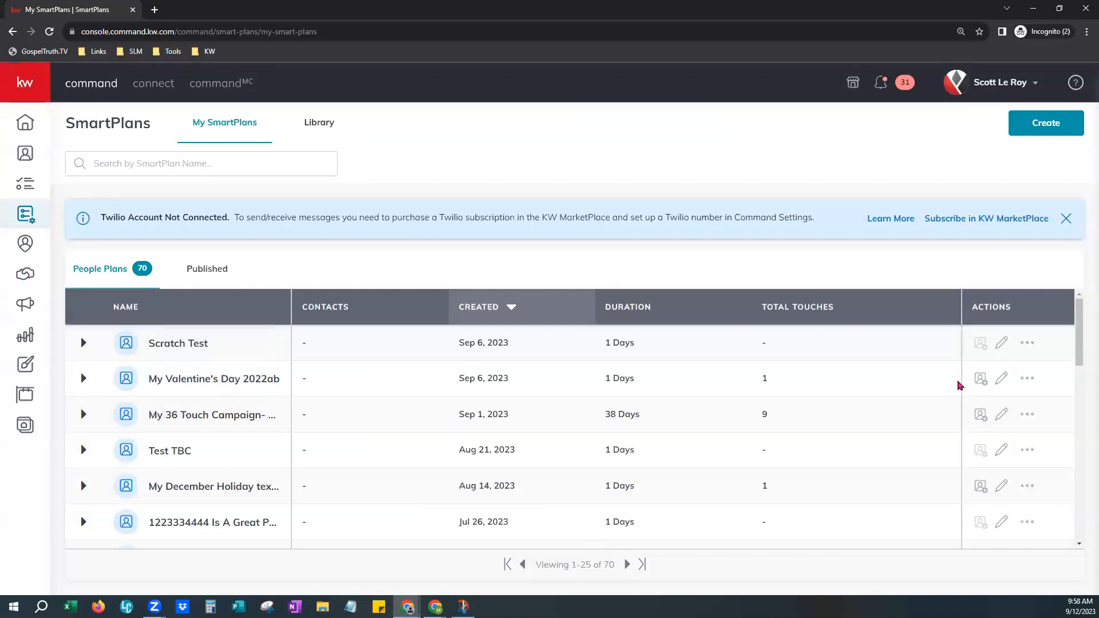
Edit the My Valentine's Day 2022ab plan, open its Add Contact dialog, select all contacts, cancel, and return to SmartPlans.
{"action": "left_click", "coordinate": [1002, 381]}
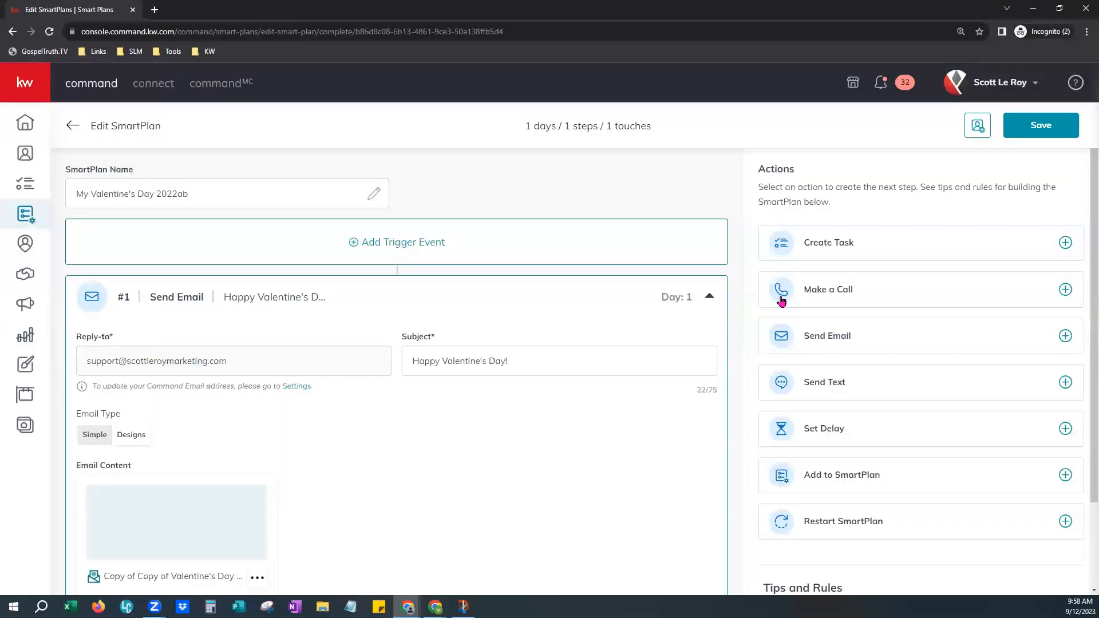
{"action": "left_click", "coordinate": [978, 126]}
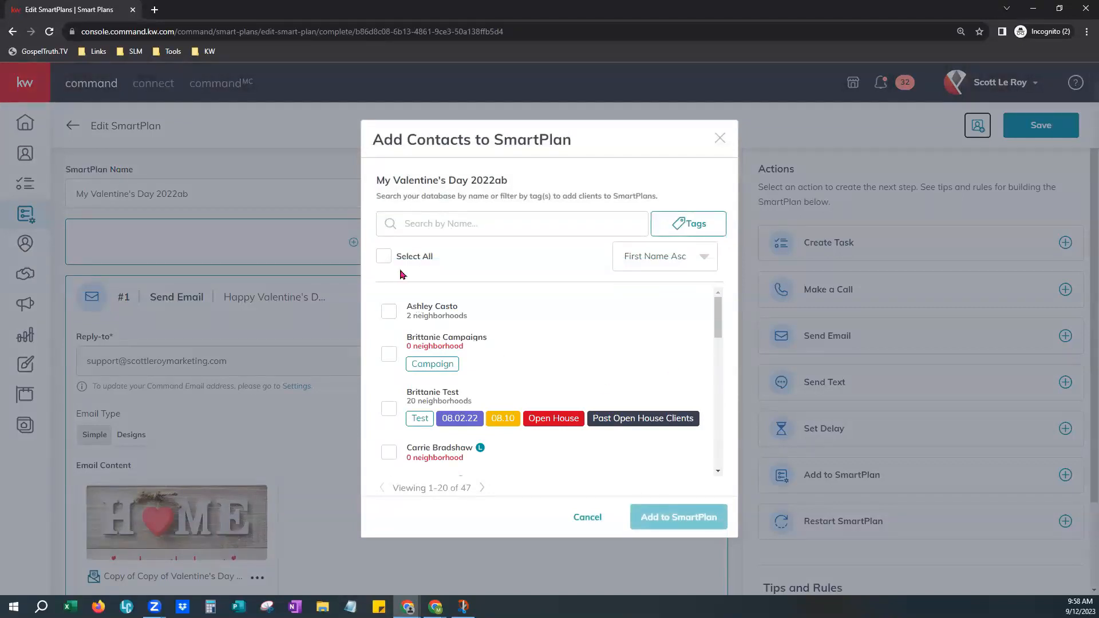
{"action": "left_click", "coordinate": [383, 256]}
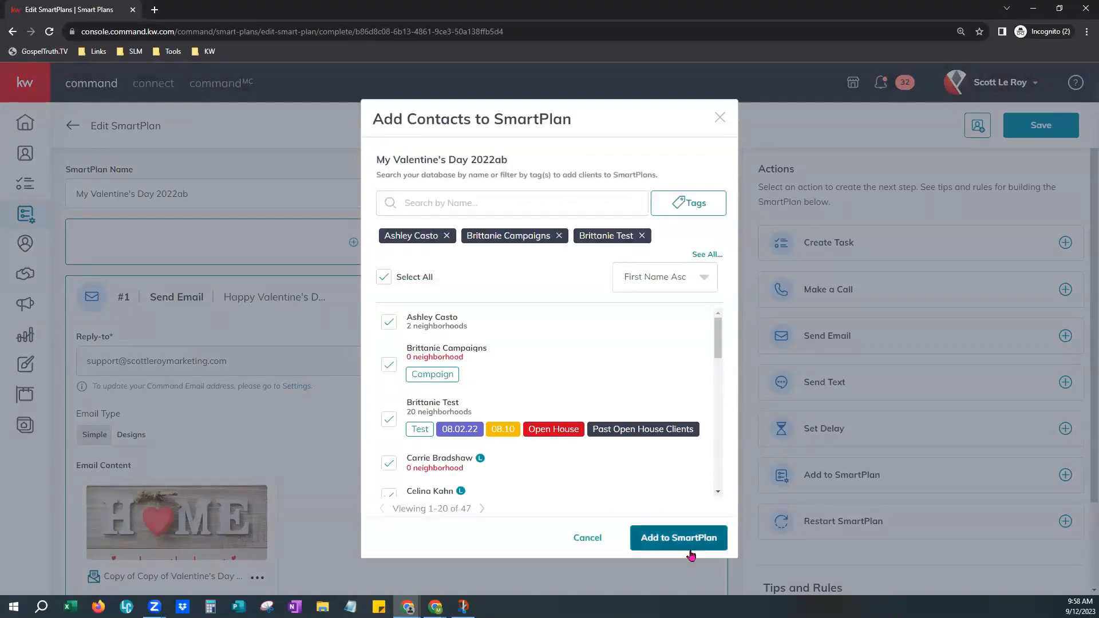
{"action": "left_click", "coordinate": [590, 537]}
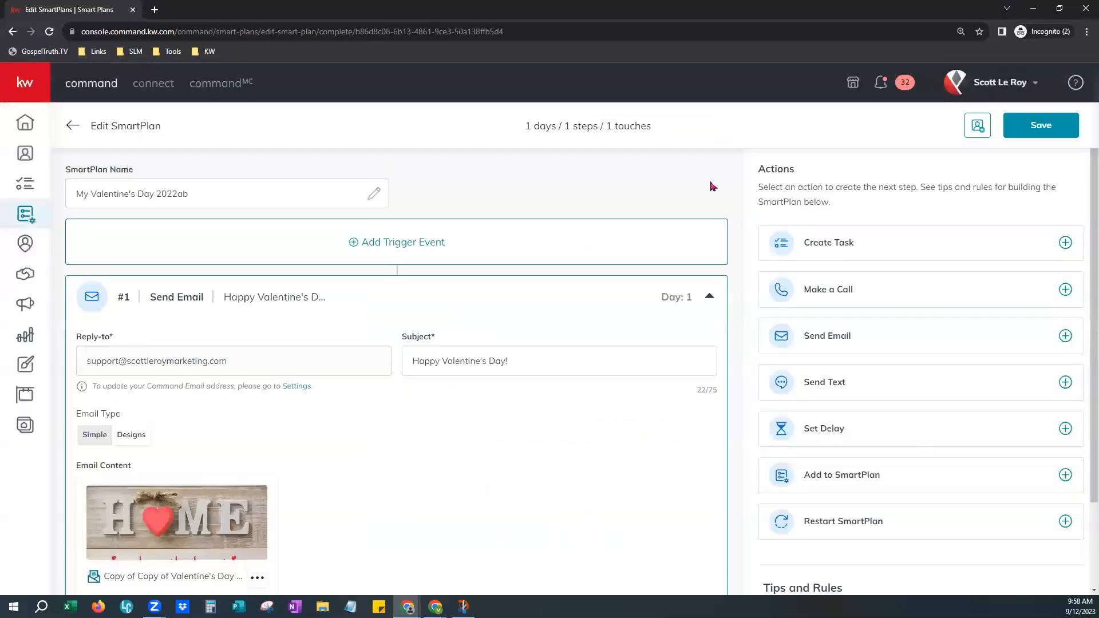
{"action": "left_click", "coordinate": [74, 129]}
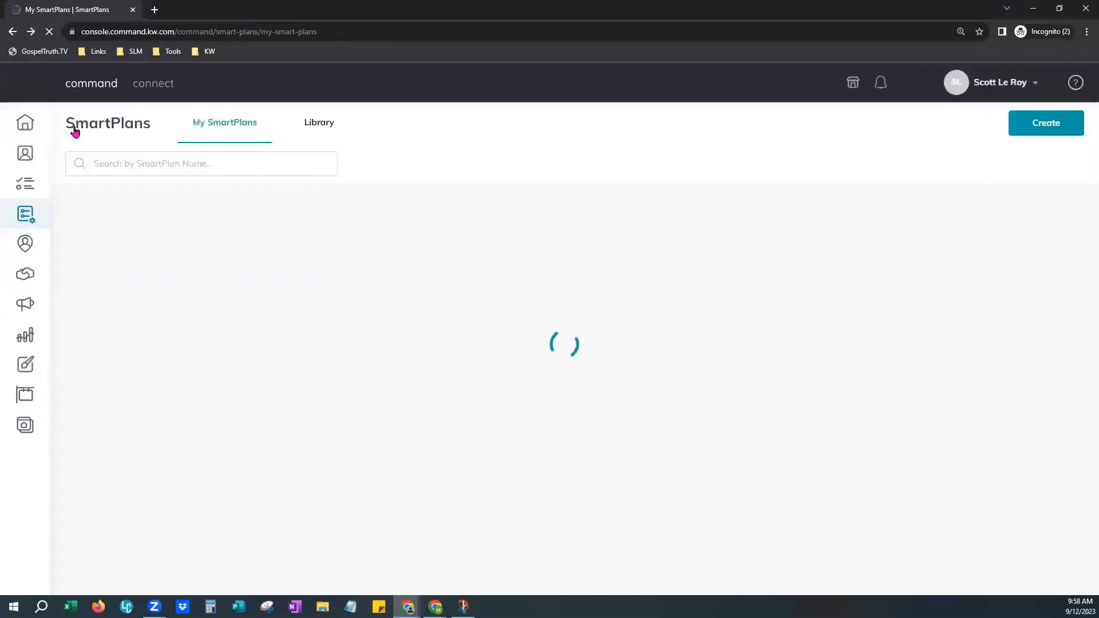